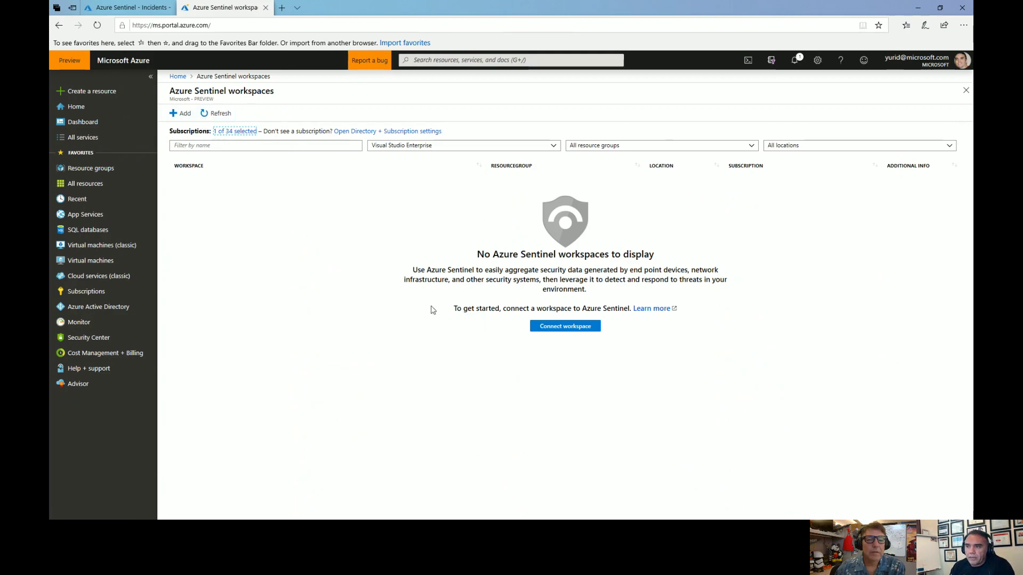
# Switch to the CyberSecurityDemo Sentinel workspace and open its Overview page.
pyautogui.click(136, 10)
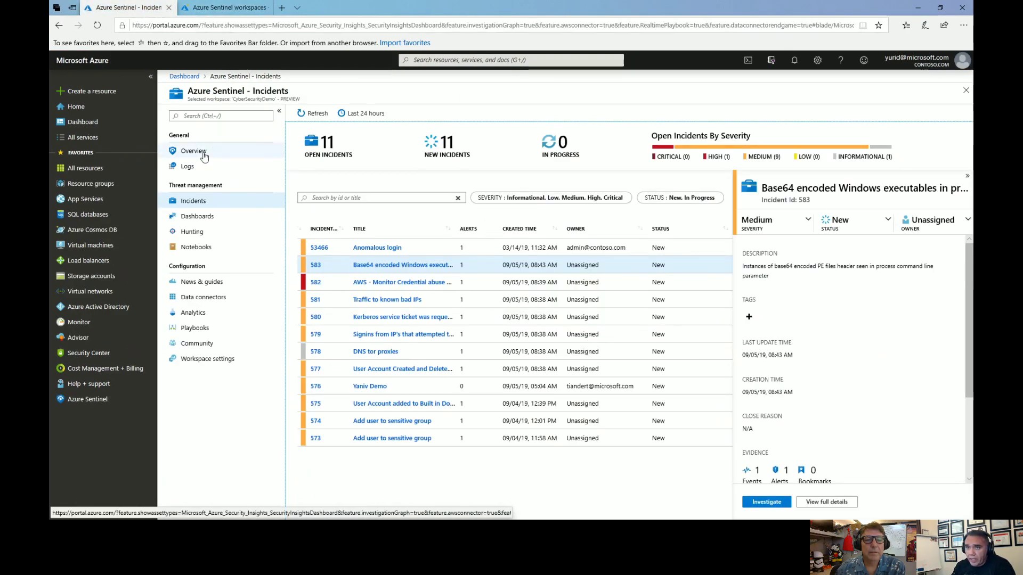
pyautogui.click(203, 154)
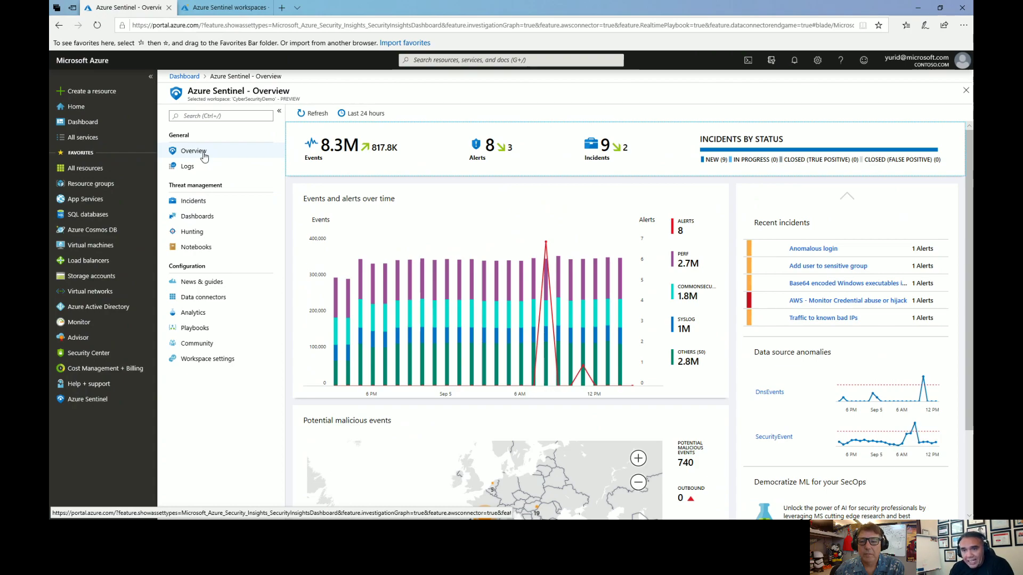
# Open the workspace's data connectors and bring up the connector page for Azure Active Directory.
pyautogui.click(226, 300)
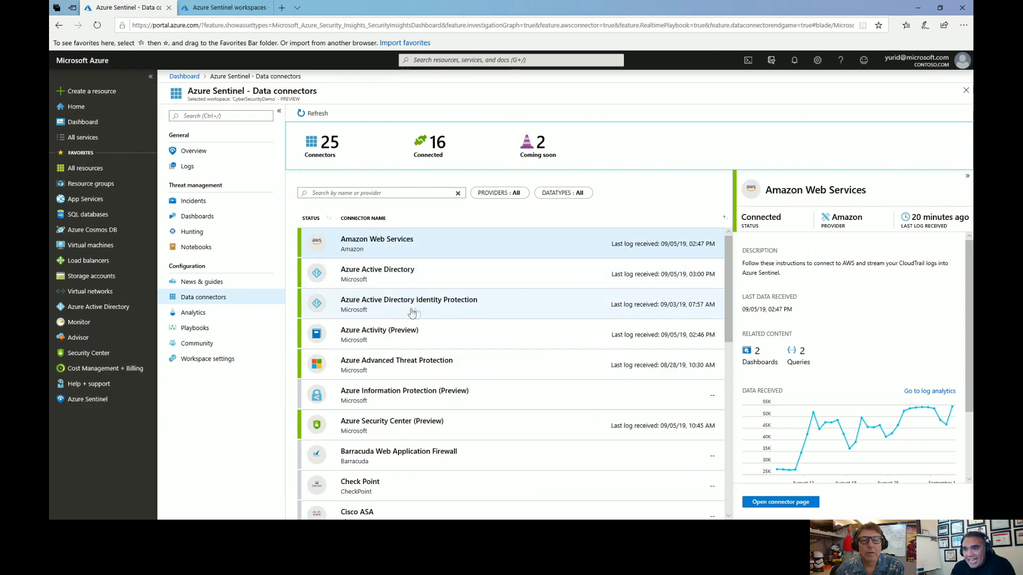
pyautogui.click(441, 279)
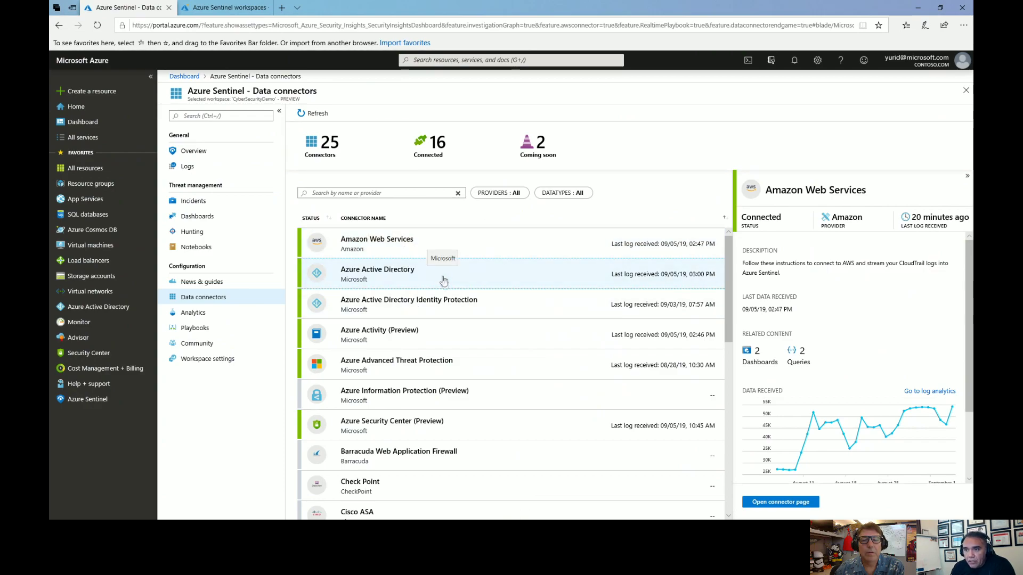
pyautogui.click(469, 314)
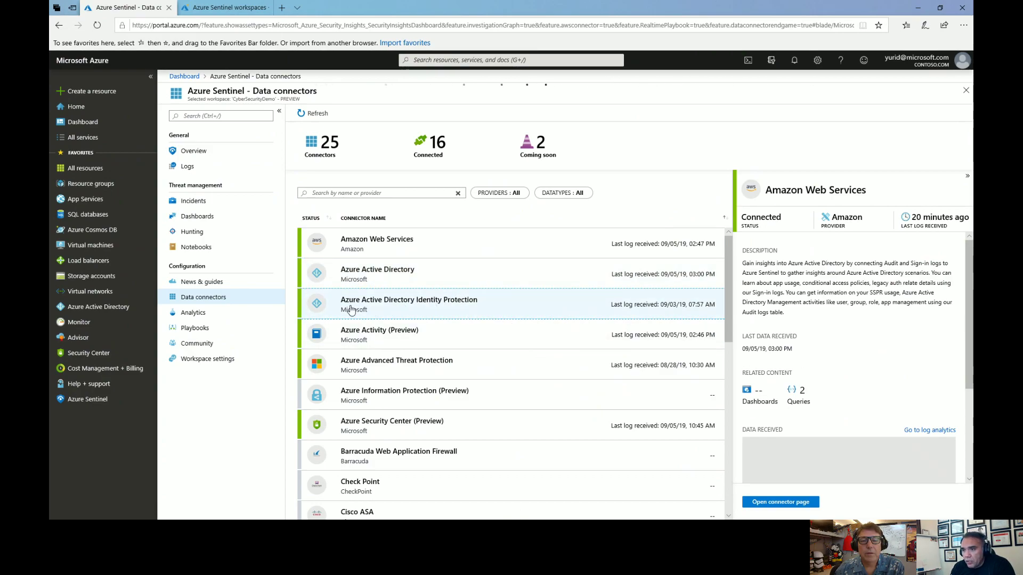
pyautogui.click(414, 284)
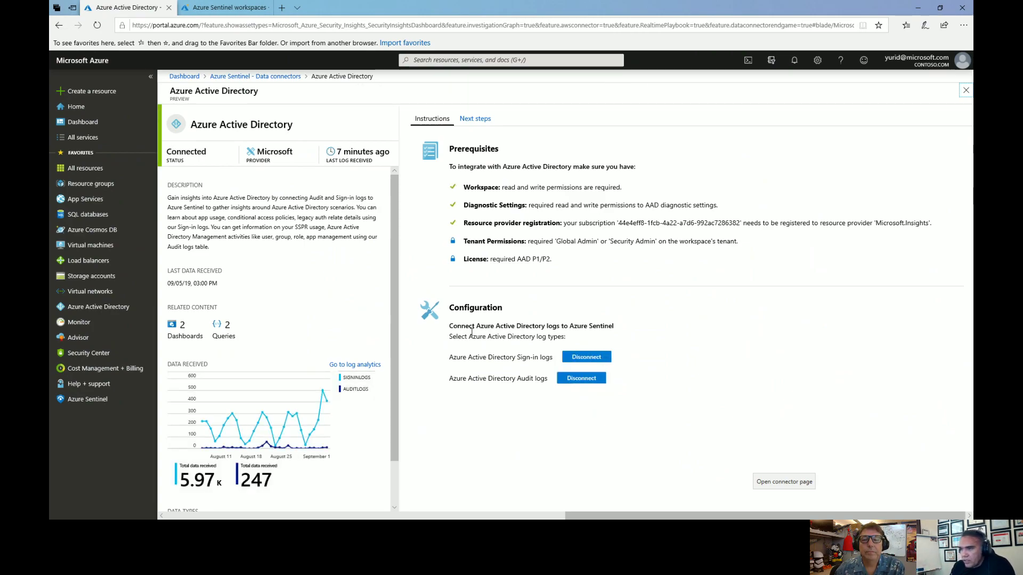
# Examine the sign-in and audit log connection settings for Azure Active Directory and return to the data connectors list.
pyautogui.moveTo(449, 358); pyautogui.dragTo(449, 378)
pyautogui.click(501, 378)
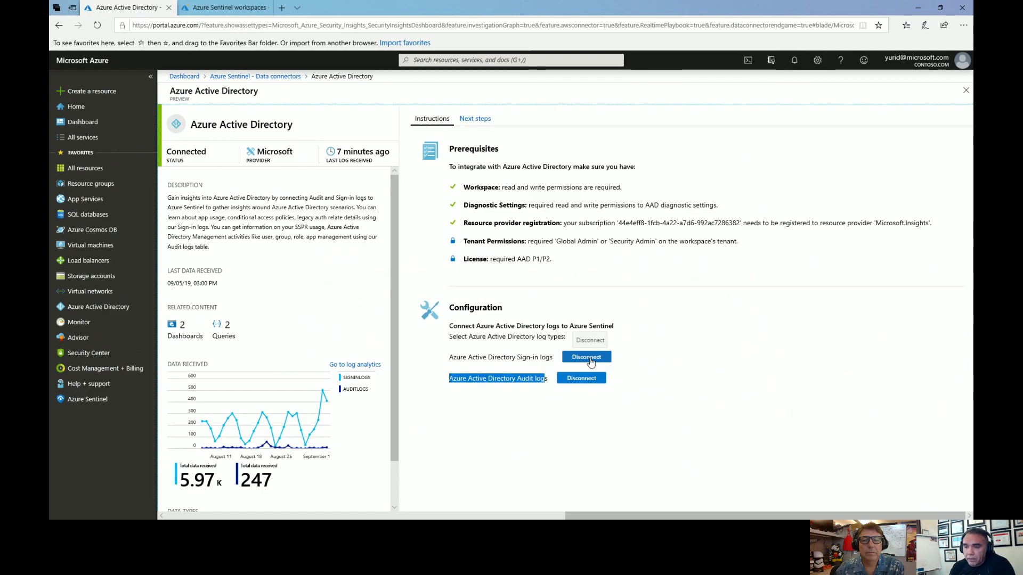
pyautogui.click(277, 78)
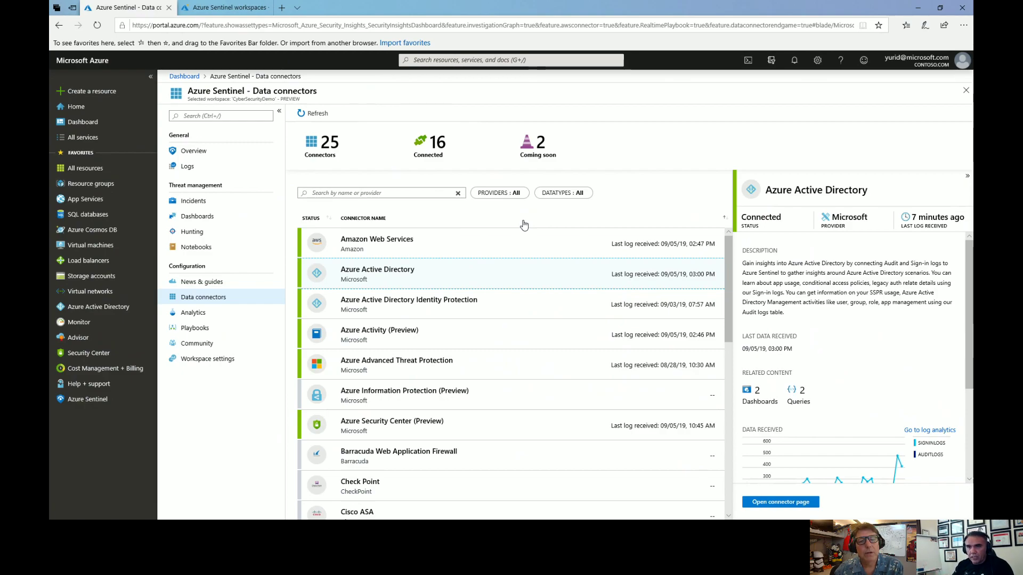
# From the workspace overview, open the SecurityAlert log query behind the alerts count and select the query text.
pyautogui.click(218, 159)
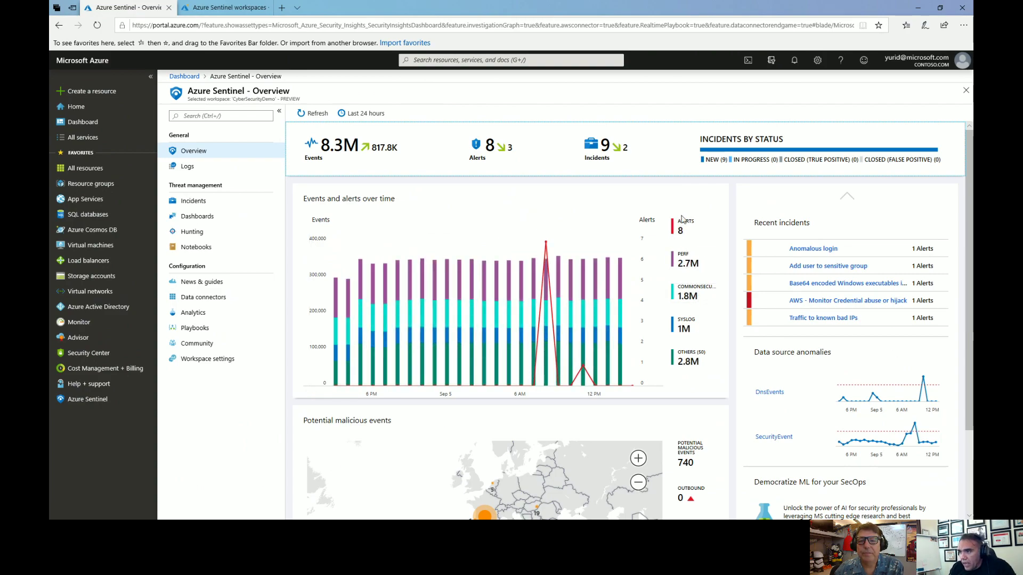
pyautogui.click(693, 234)
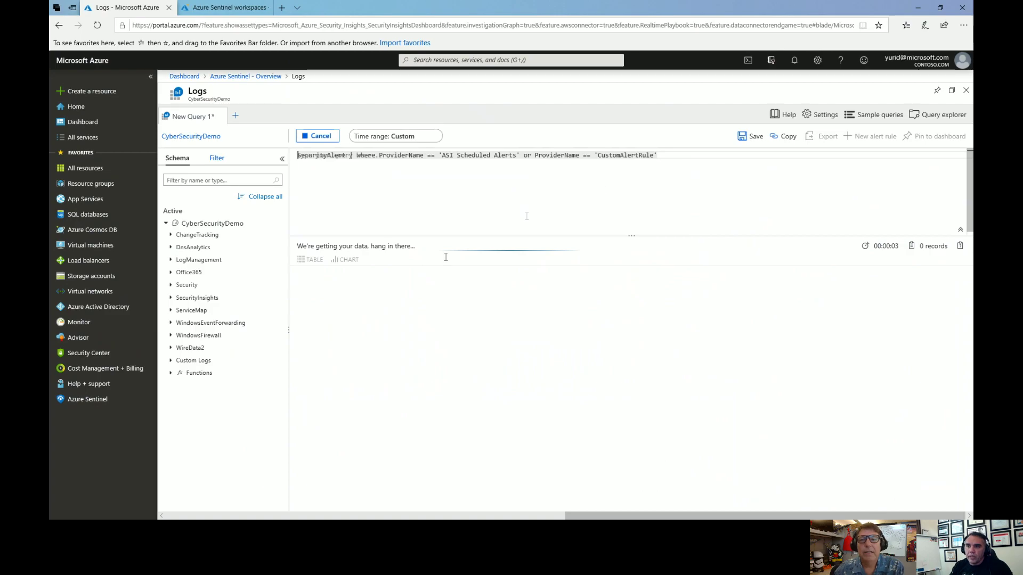
pyautogui.click(665, 171)
pyautogui.hotkey('shift', 'Home')
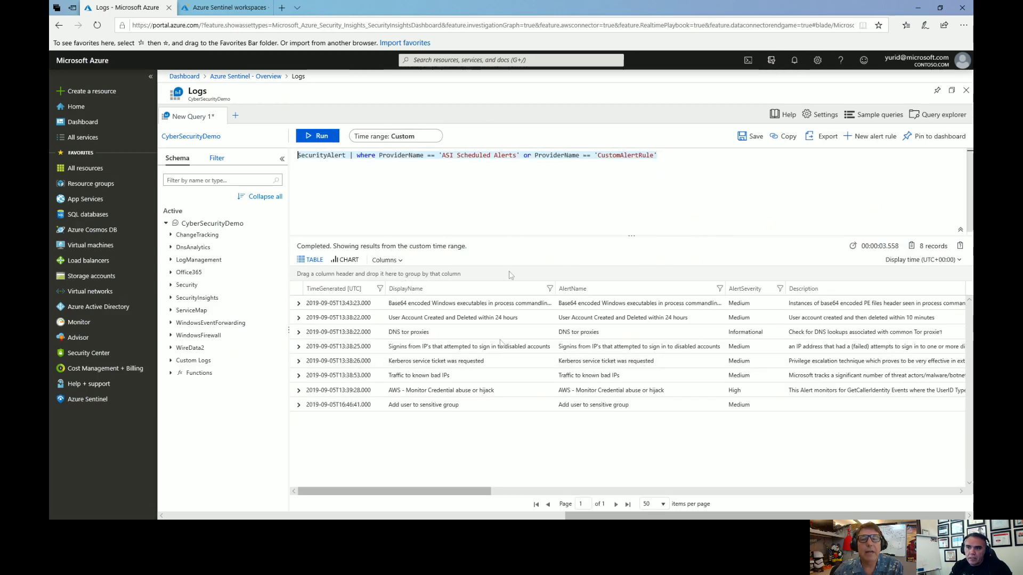
# Expand the "User Account Created and Deleted within 24 hours" alert record, examine its fields, and return to the overview.
pyautogui.click(299, 318)
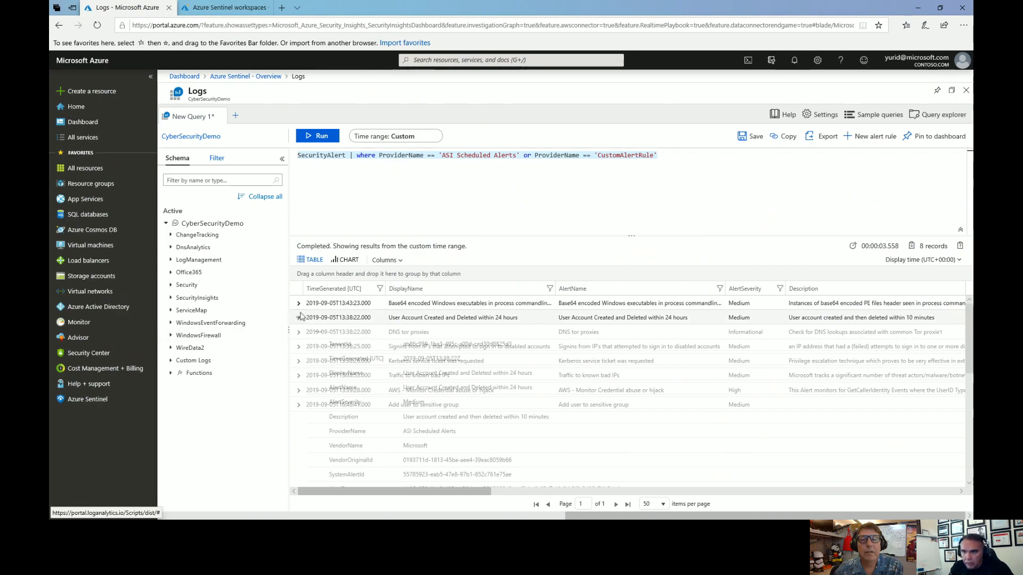
pyautogui.scroll(-6, 532, 405)
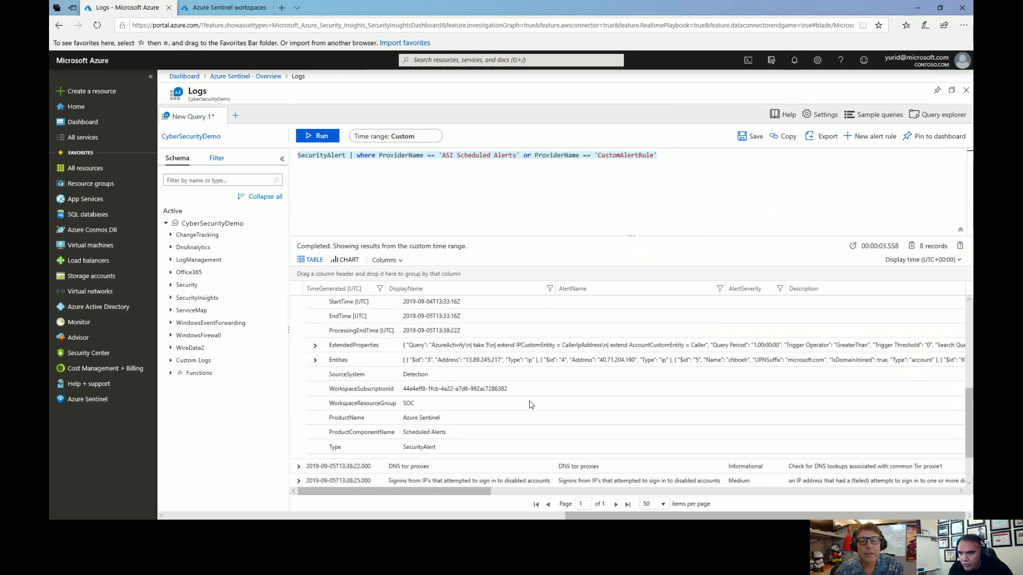
pyautogui.scroll(1, 532, 405)
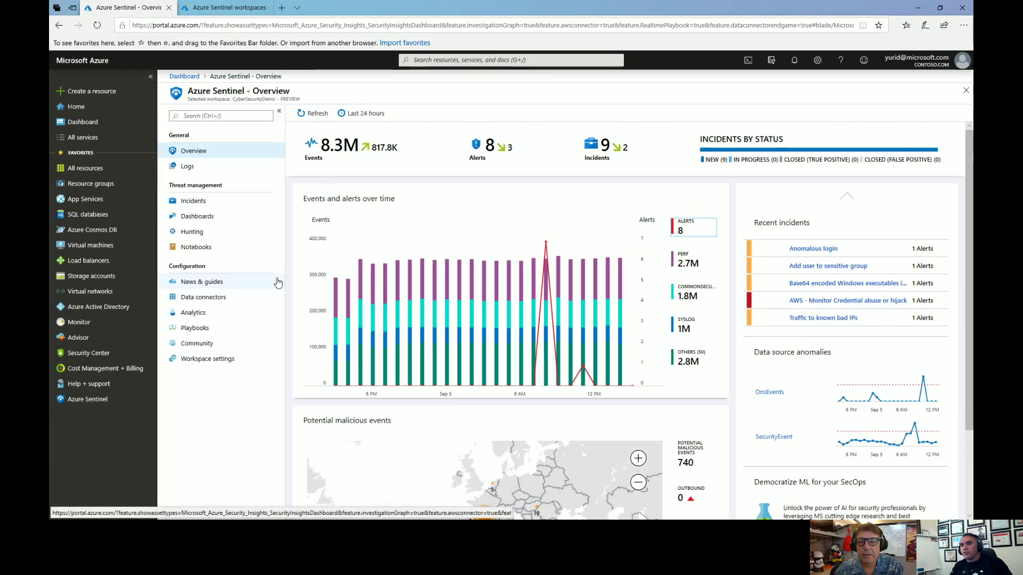
# Open the PowerShell Empire analytics rule, examine its query, entity mapping, trigger, scheduling and automation settings, and return to the rule list.
pyautogui.click(207, 315)
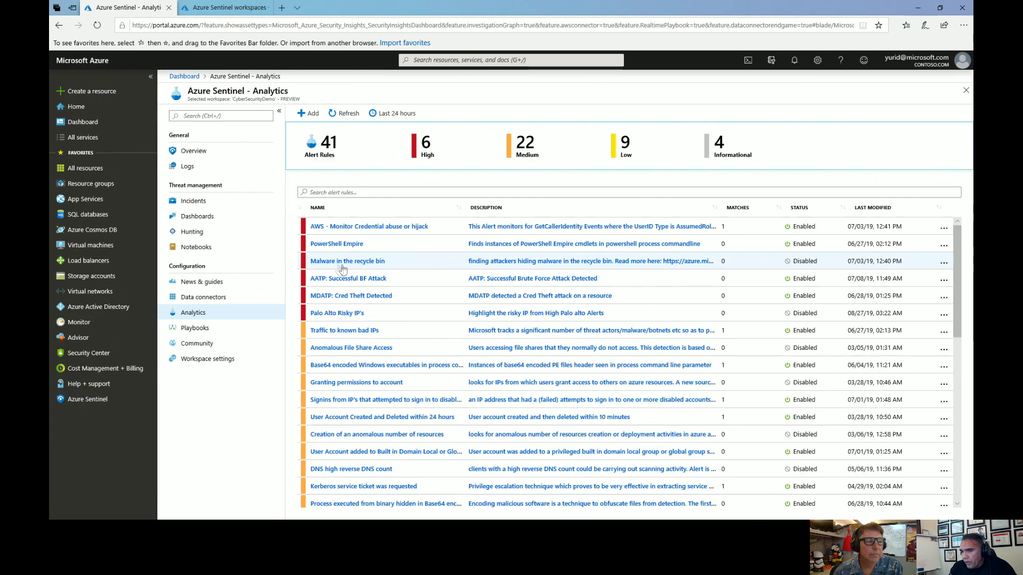
pyautogui.click(338, 245)
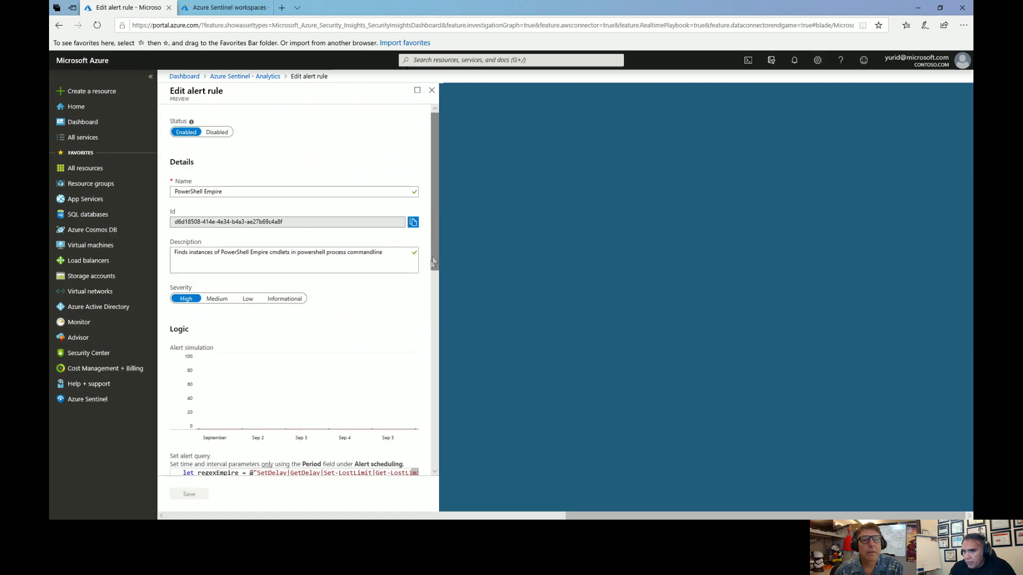
pyautogui.scroll(-4, 433, 257)
pyautogui.click(187, 278)
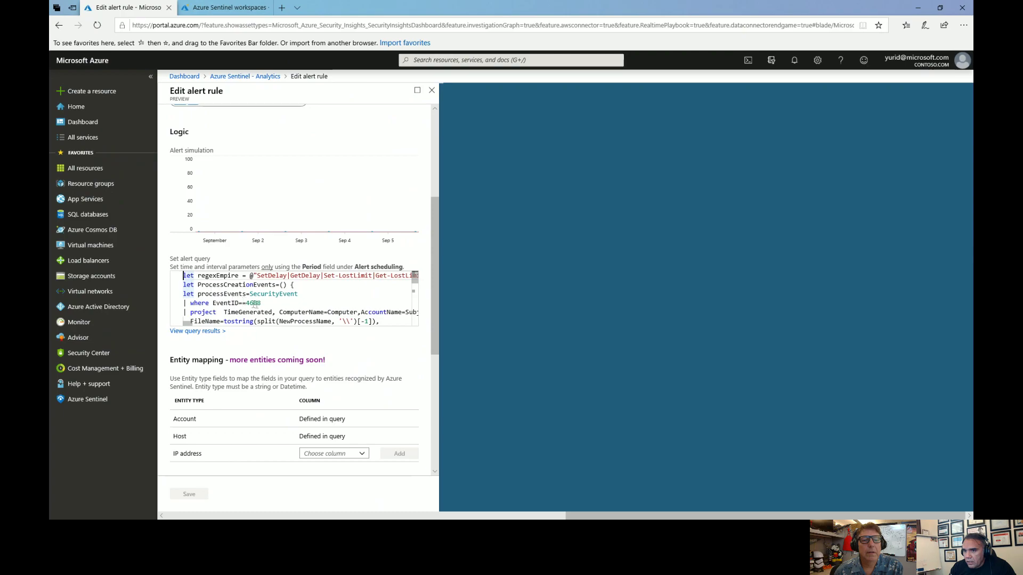
pyautogui.keyDown('shift'); pyautogui.click(279, 313); pyautogui.keyUp('shift')
pyautogui.click(415, 320)
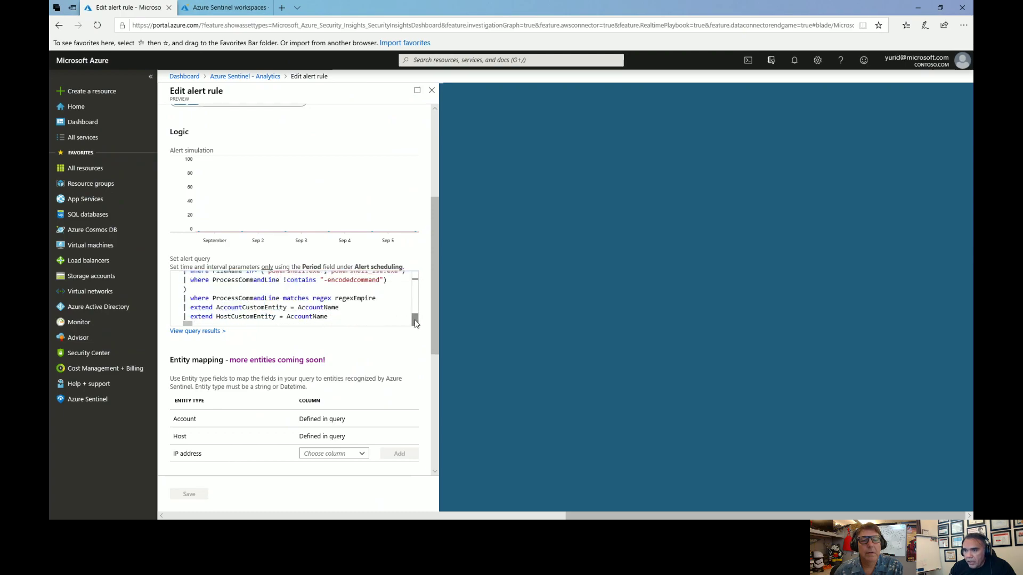
pyautogui.moveTo(416, 323)
pyautogui.mouseDown()
pyautogui.moveTo(414, 298)
pyautogui.moveTo(413, 330)
pyautogui.mouseUp()
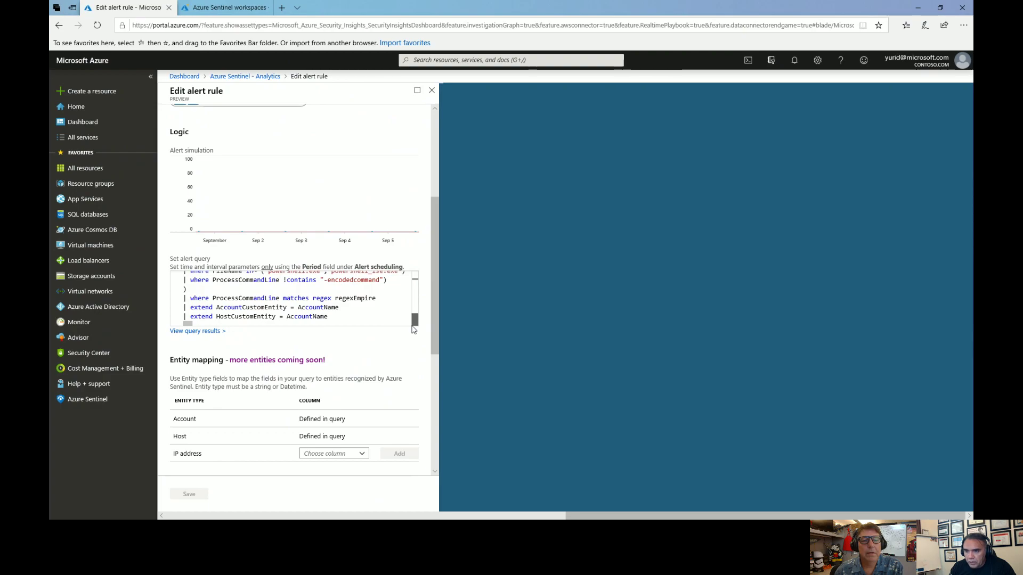
pyautogui.moveTo(436, 295); pyautogui.dragTo(429, 418)
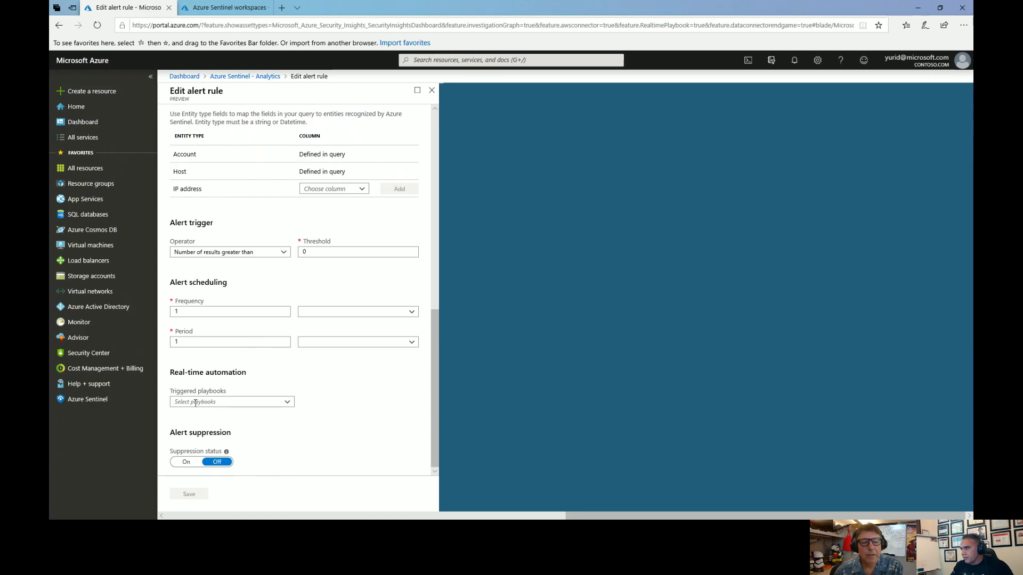
pyautogui.click(244, 78)
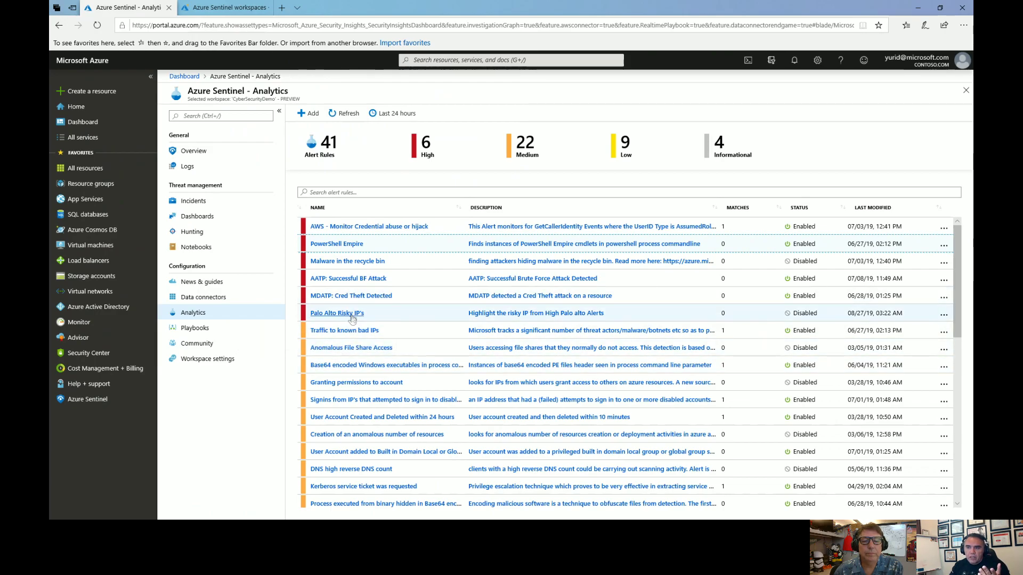
# Look through the whole list of alert rules from high severity down to informational.
pyautogui.scroll(-6, 424, 317)
pyautogui.scroll(-2, 427, 318)
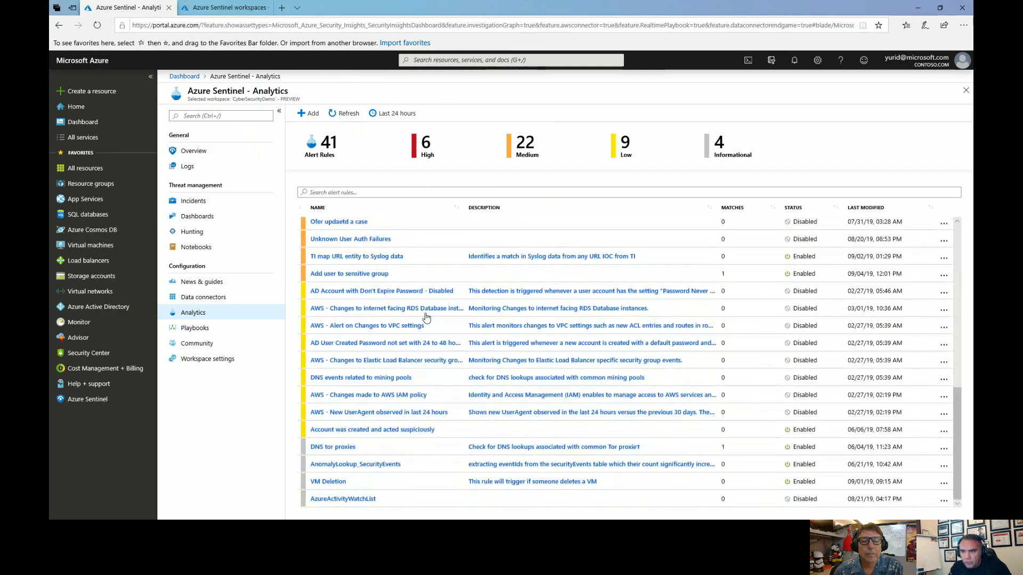
pyautogui.scroll(10, 427, 318)
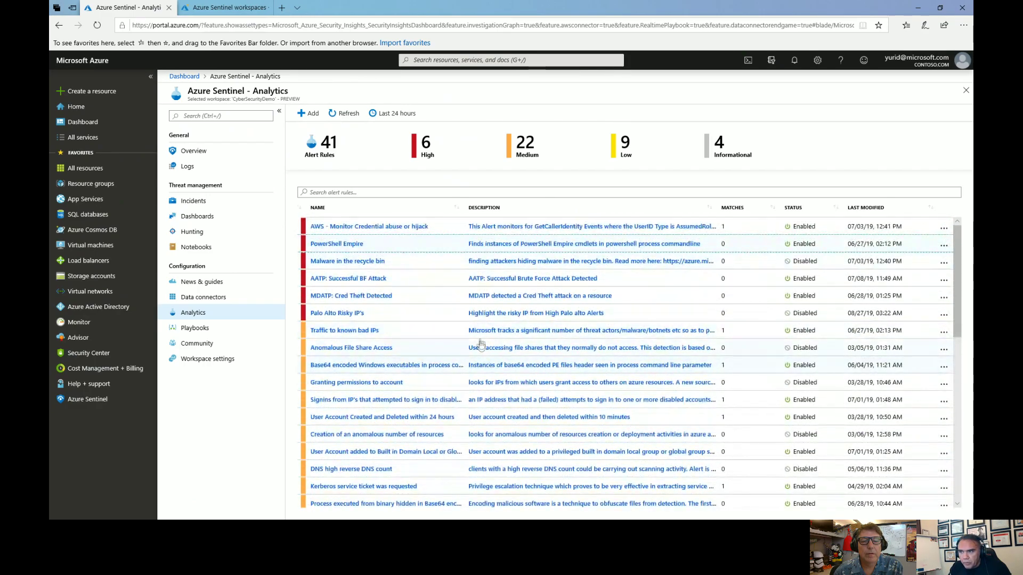
pyautogui.scroll(-1, 480, 343)
pyautogui.scroll(1, 480, 344)
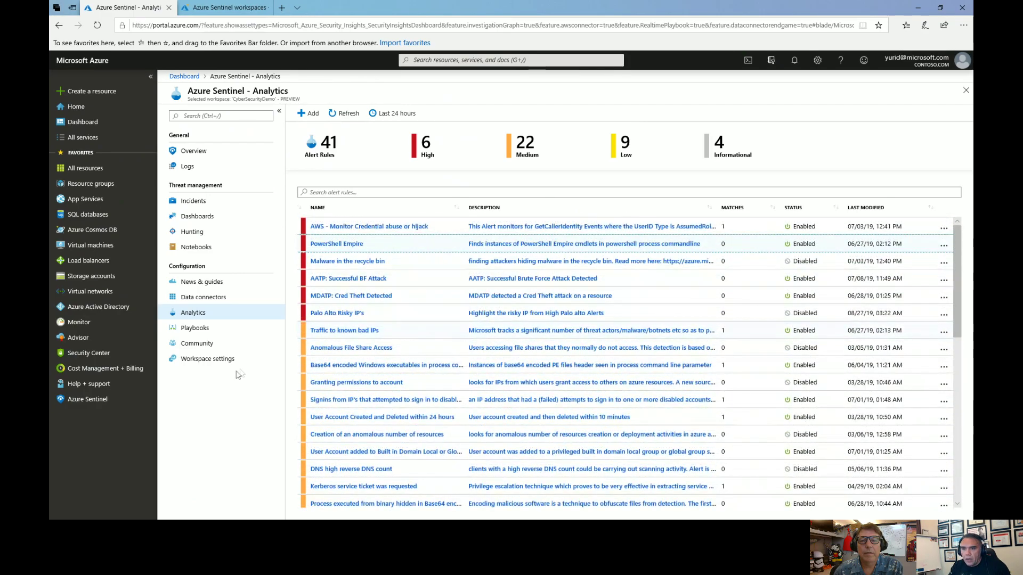
# Open the Azure Sentinel community's GitHub repository from the Community page and view its folder list.
pyautogui.click(216, 343)
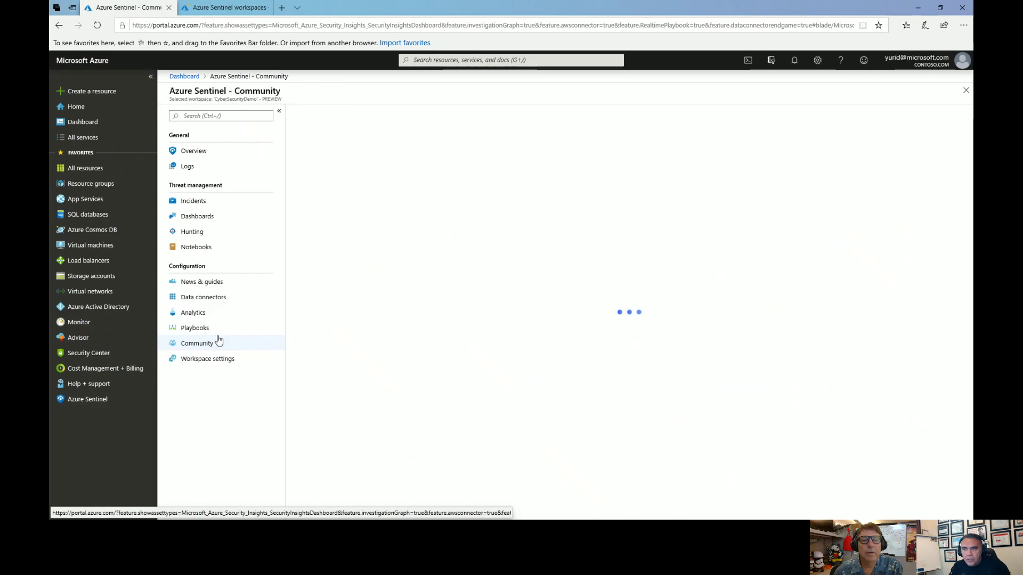
pyautogui.scroll(-2, 536, 261)
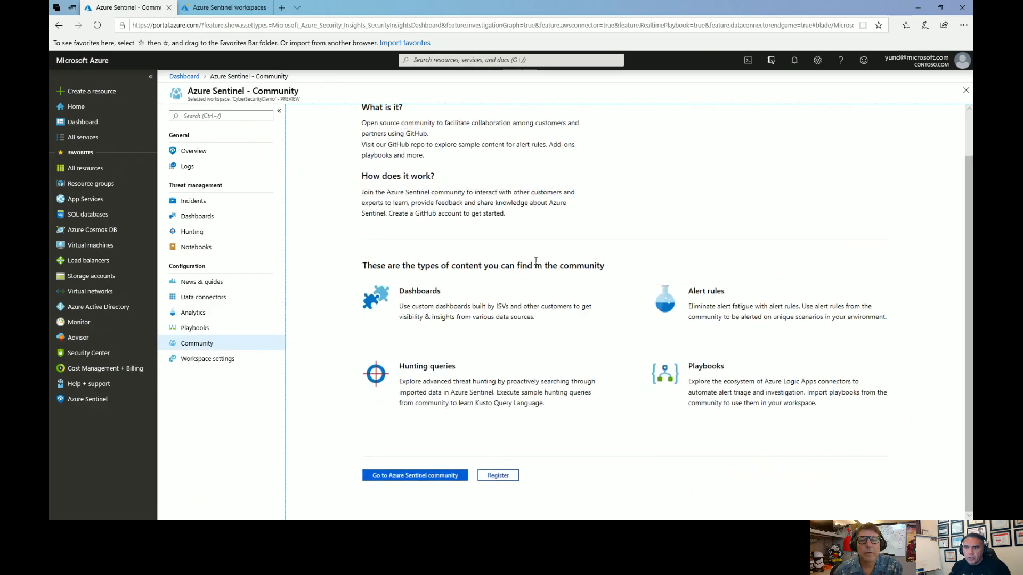
pyautogui.click(406, 480)
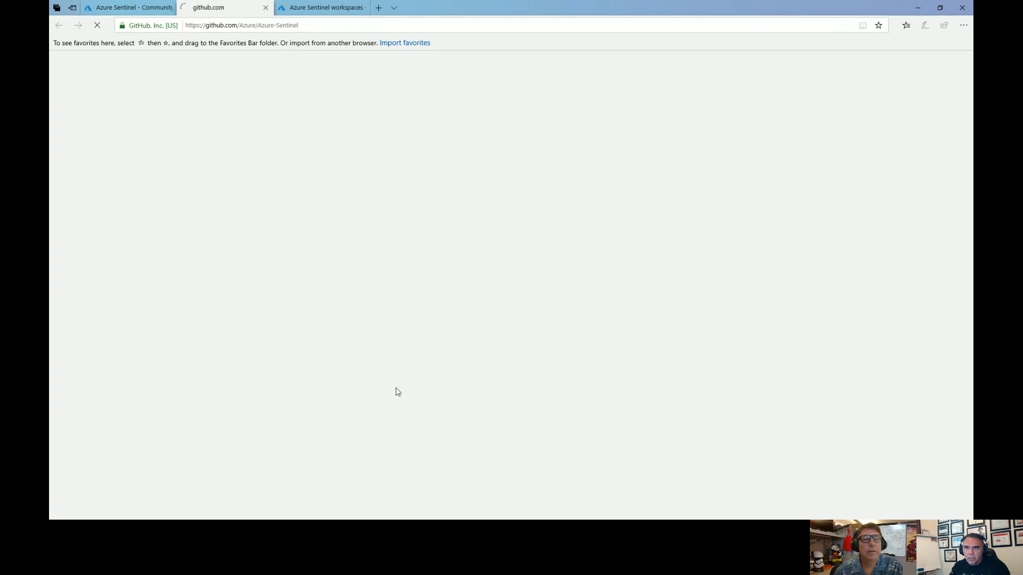
pyautogui.scroll(-3, 238, 394)
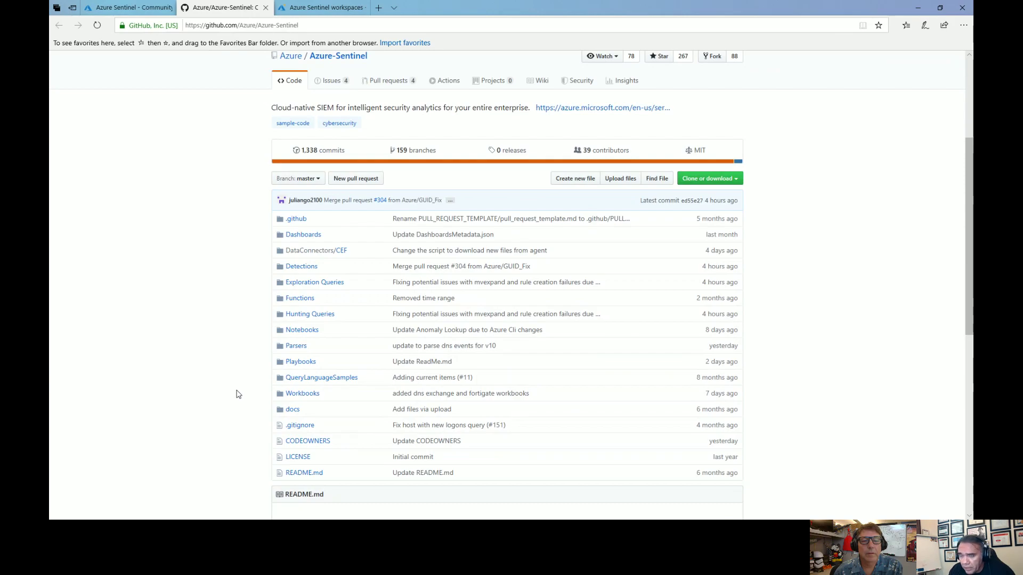
# Open powershell_empire.yaml in the repository's Detections/SecurityEvent folder and examine the rule definition and query.
pyautogui.click(302, 267)
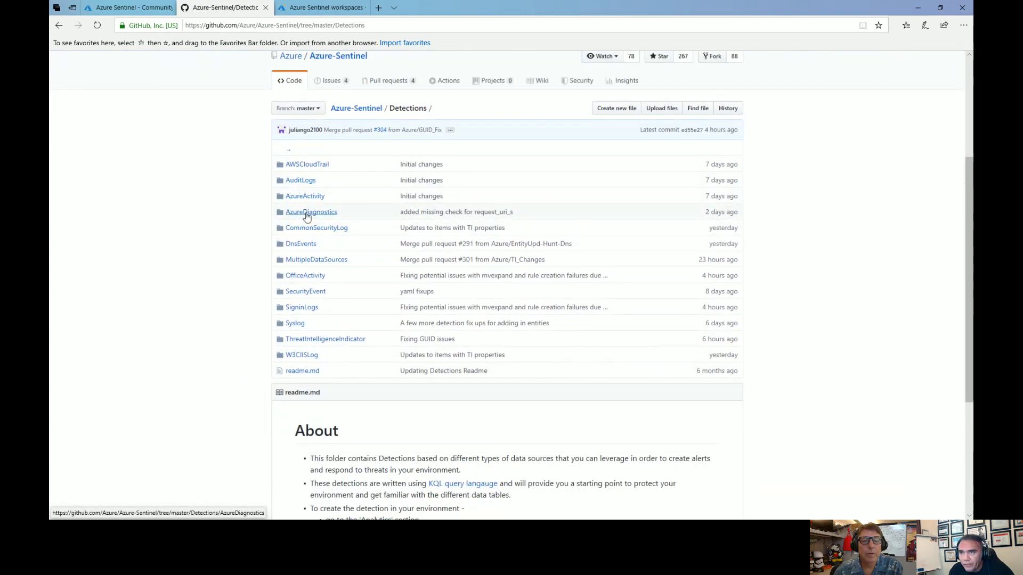
pyautogui.click(312, 293)
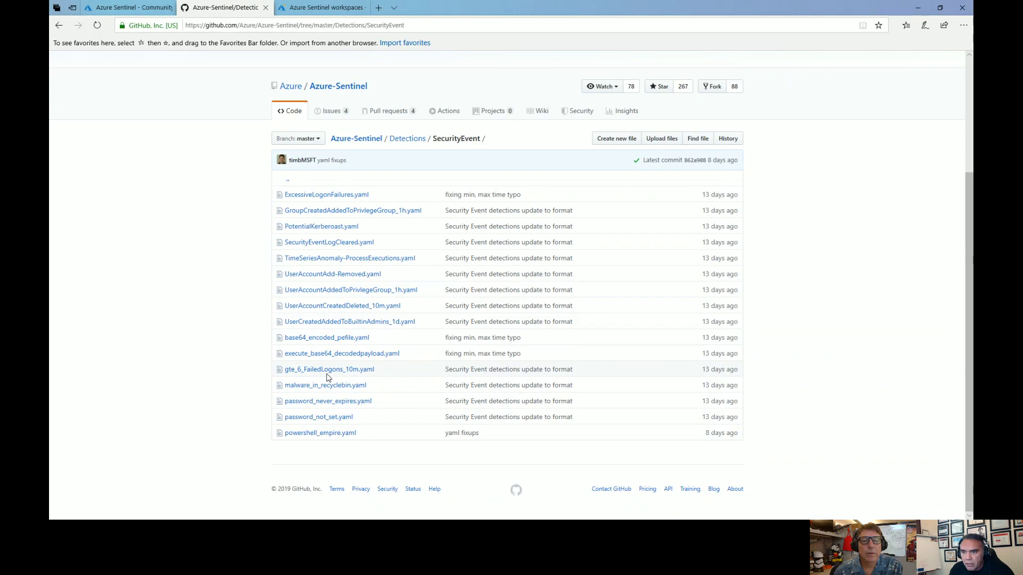
pyautogui.click(326, 433)
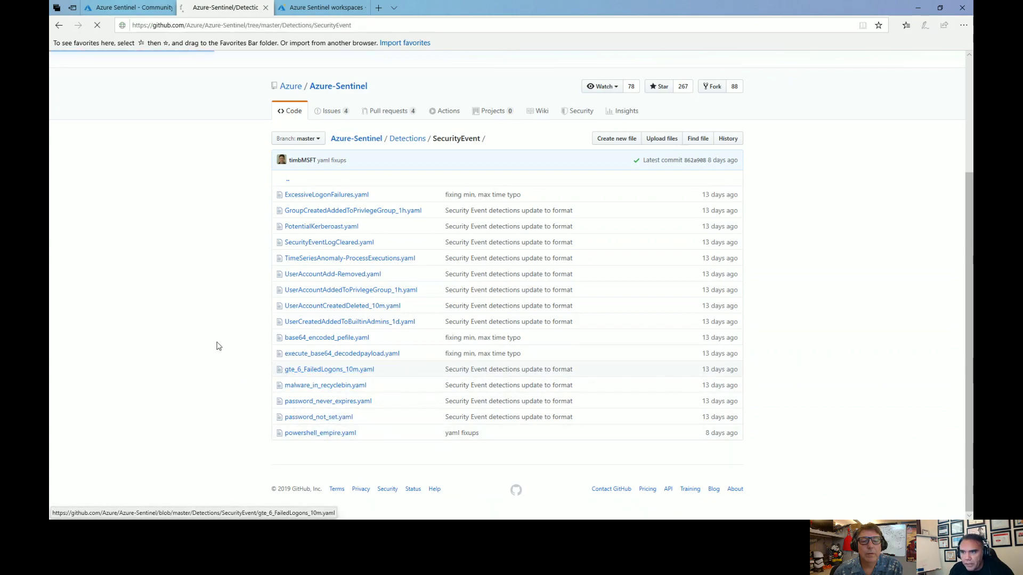
pyautogui.scroll(-7, 187, 332)
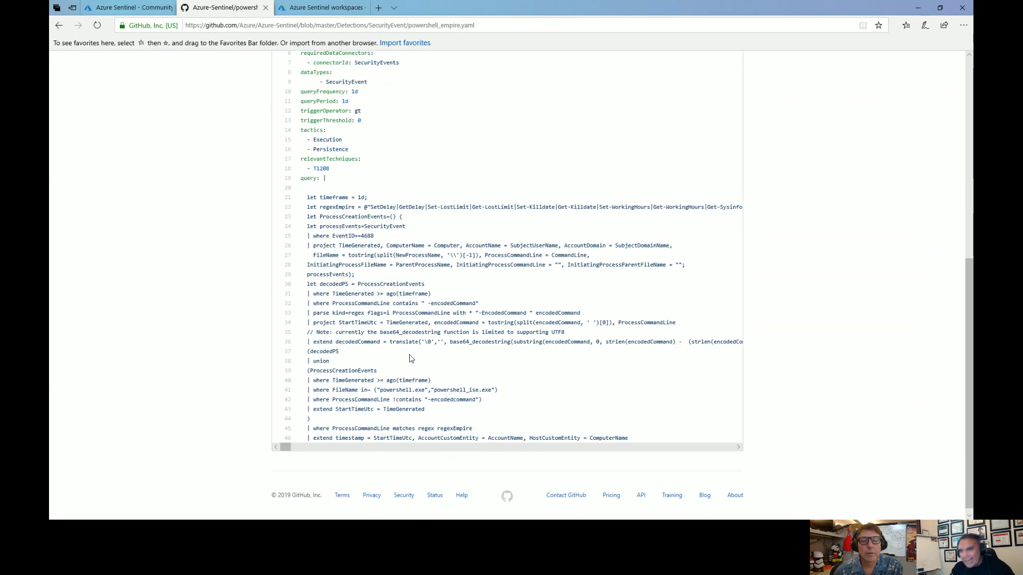
pyautogui.scroll(2, 410, 359)
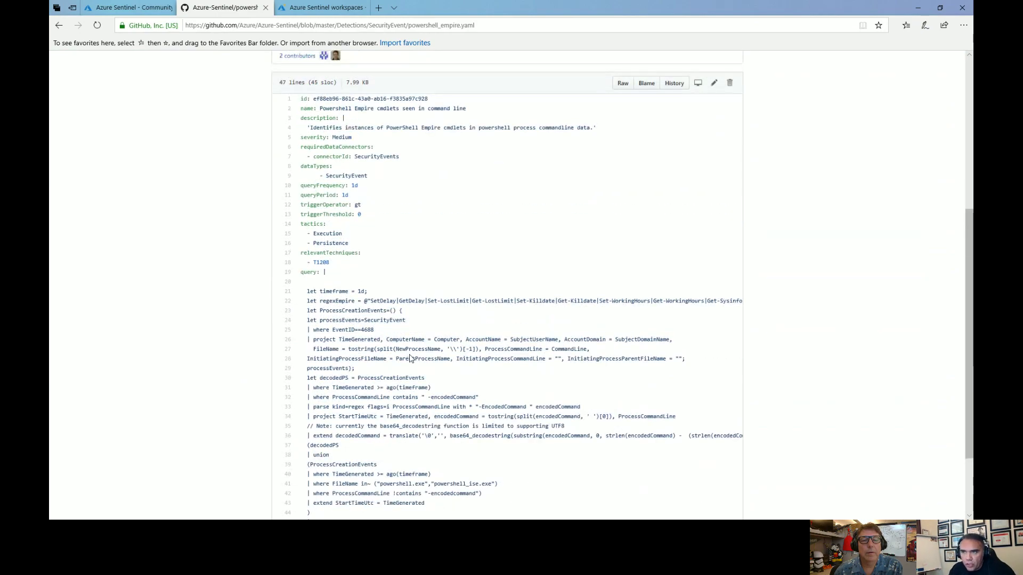
# Open TimeSeriesAnomaly-ProcessExecutions.yaml from the SecurityEvent folder, examine its rule definition and query, and return to the Detections folder.
pyautogui.click(60, 29)
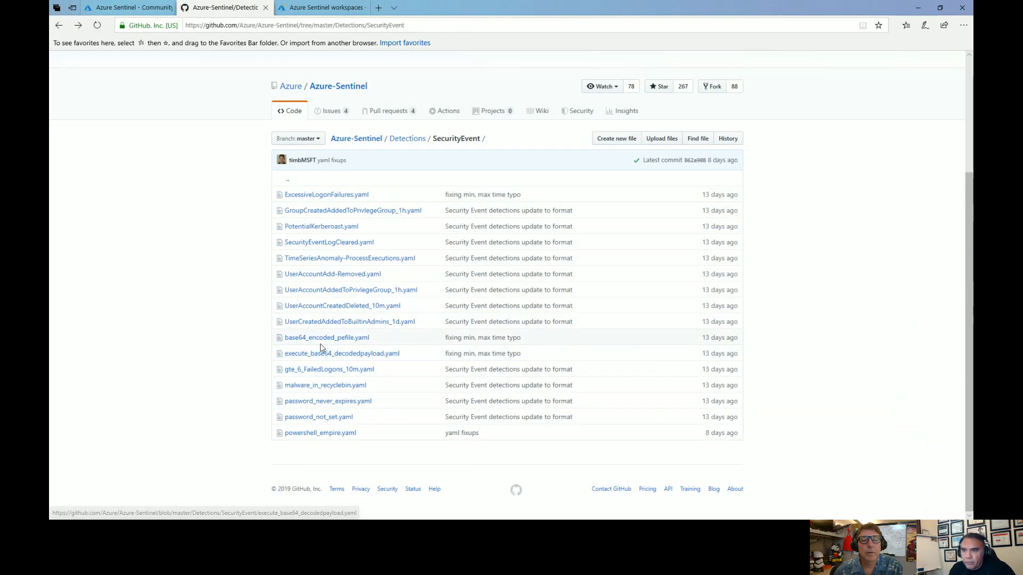
pyautogui.click(314, 261)
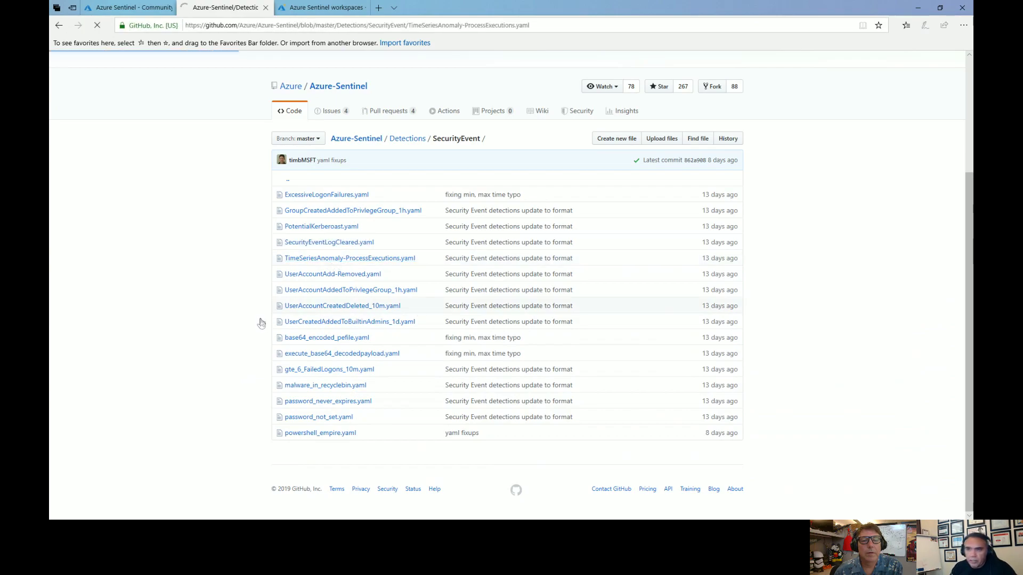
pyautogui.scroll(-3, 224, 324)
pyautogui.scroll(-3, 223, 324)
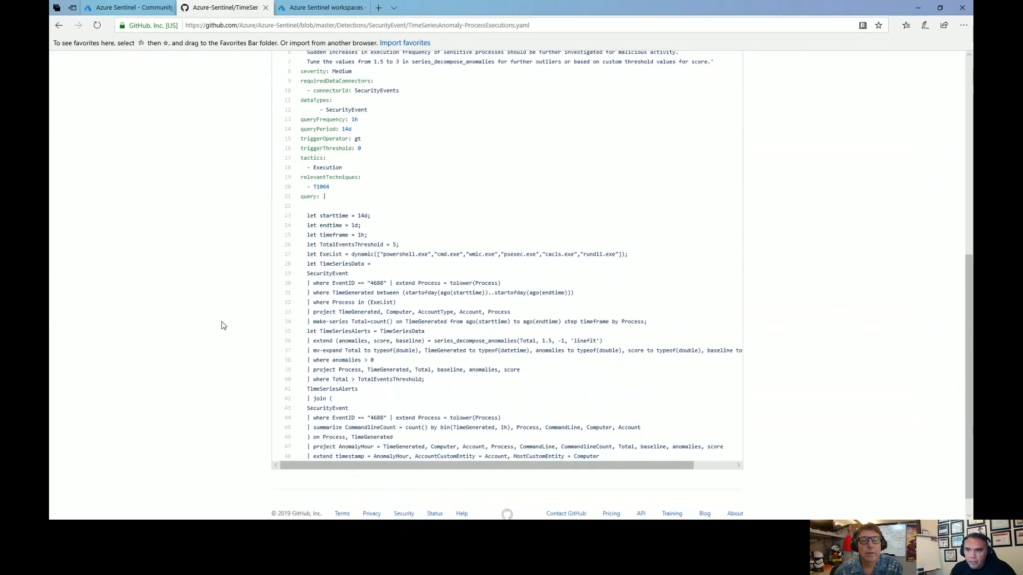
pyautogui.scroll(5, 224, 325)
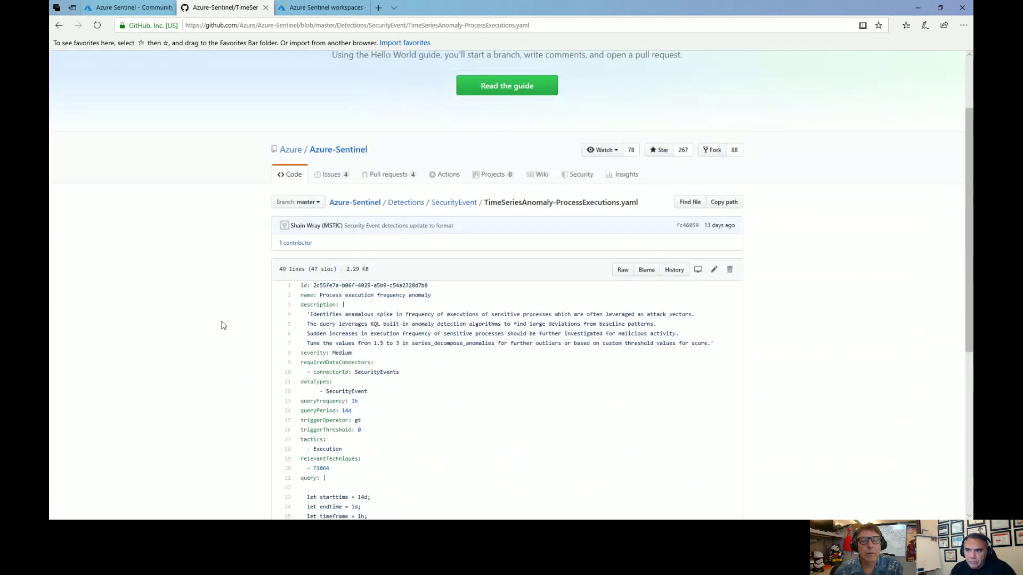
pyautogui.click(59, 25)
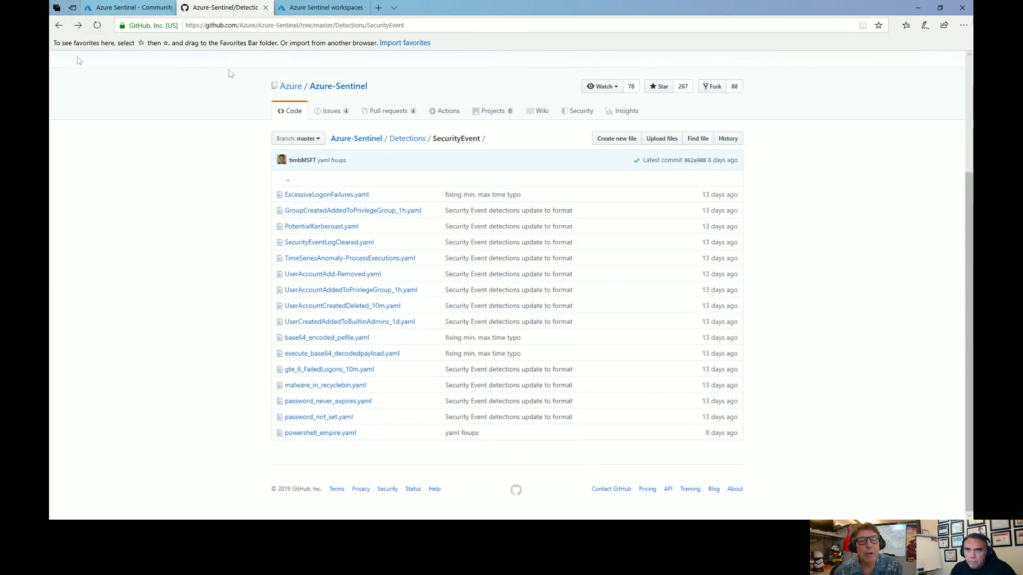
pyautogui.click(59, 25)
# Switch back to the Azure portal, look through Azure Sentinel's data connector list, and return to the Overview page.
pyautogui.moveTo(135, 15)
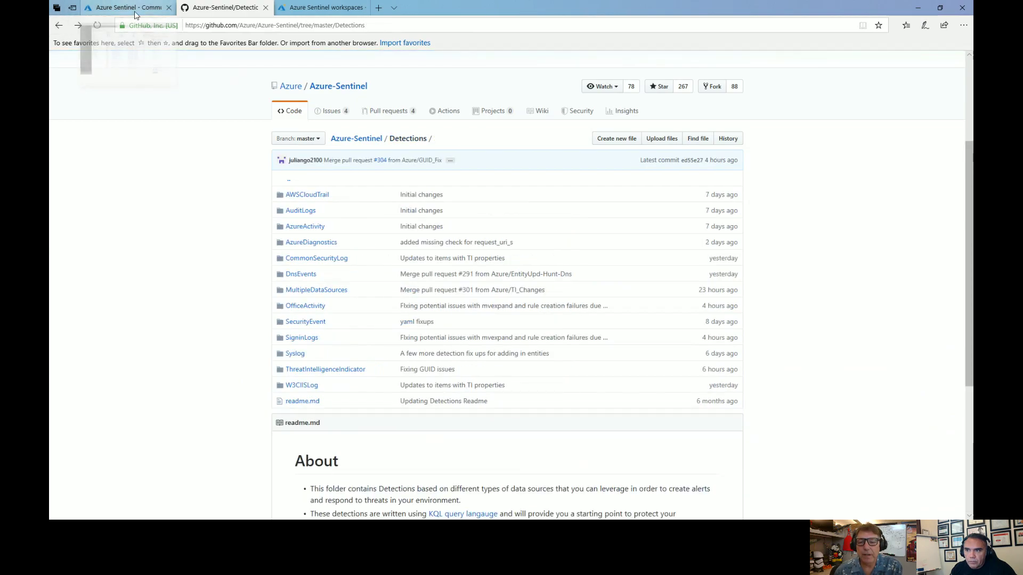
pyautogui.click(135, 15)
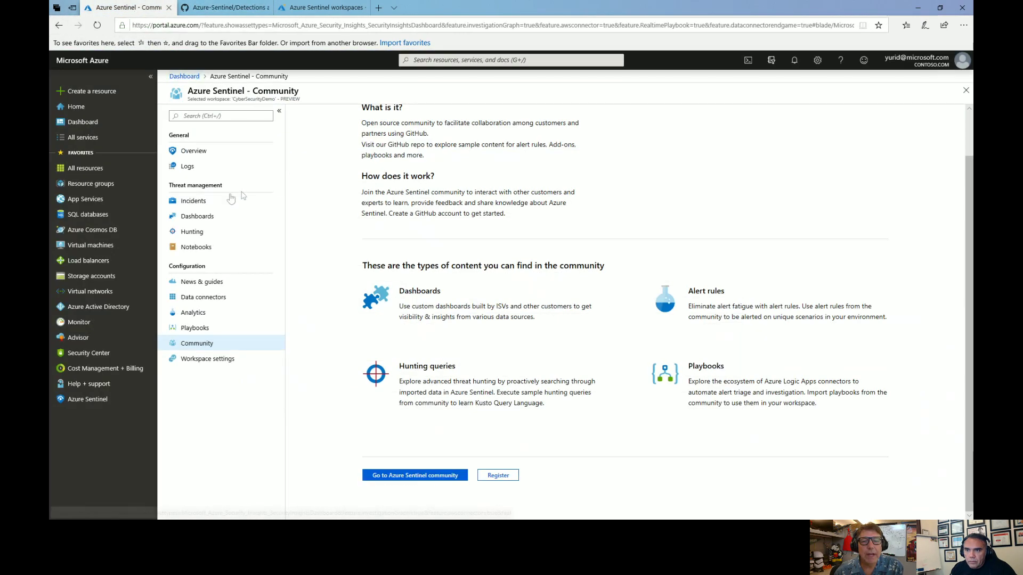
pyautogui.click(218, 298)
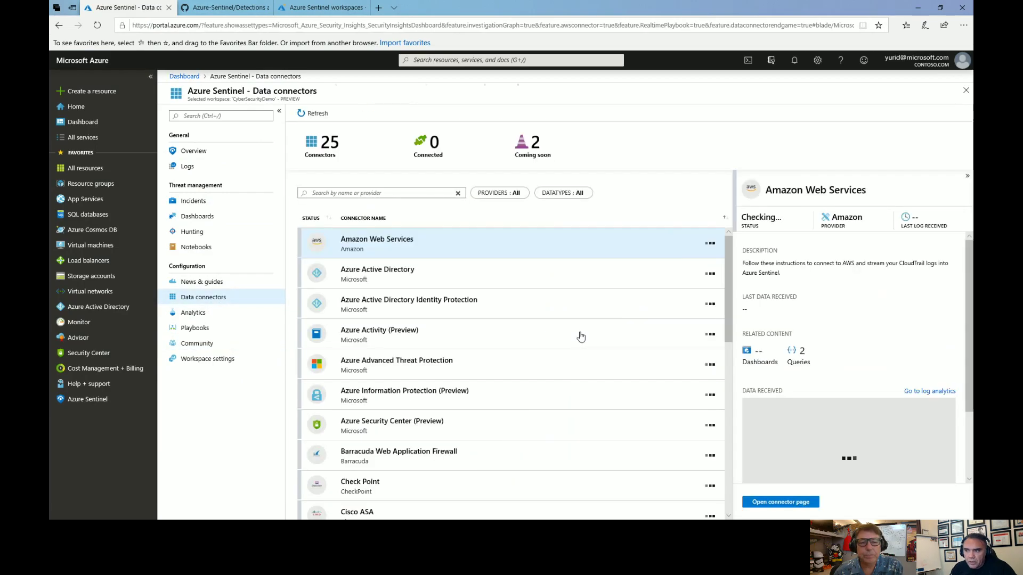
pyautogui.scroll(-3, 581, 338)
pyautogui.scroll(-1, 580, 338)
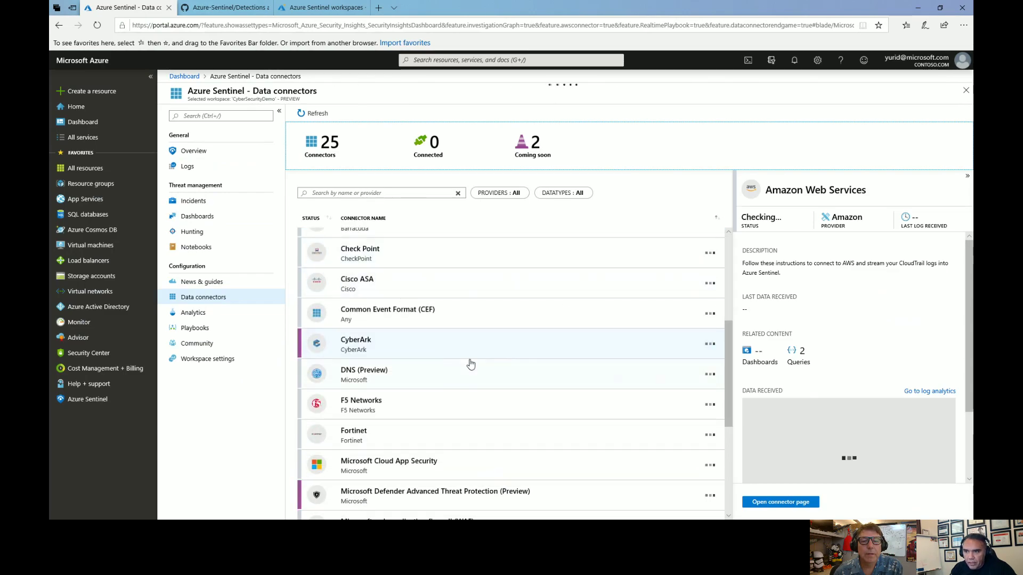
pyautogui.scroll(-1, 471, 358)
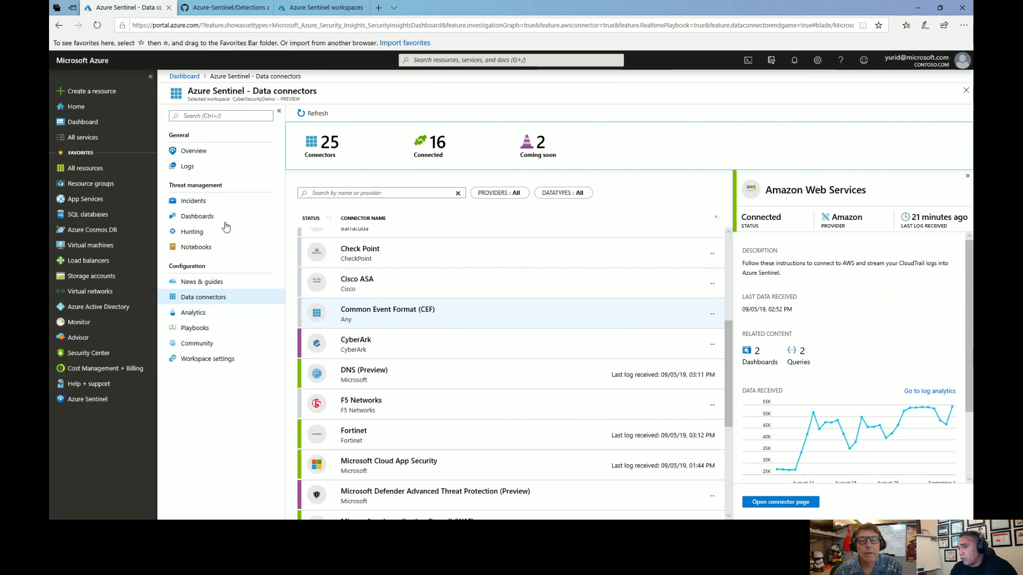
pyautogui.click(210, 155)
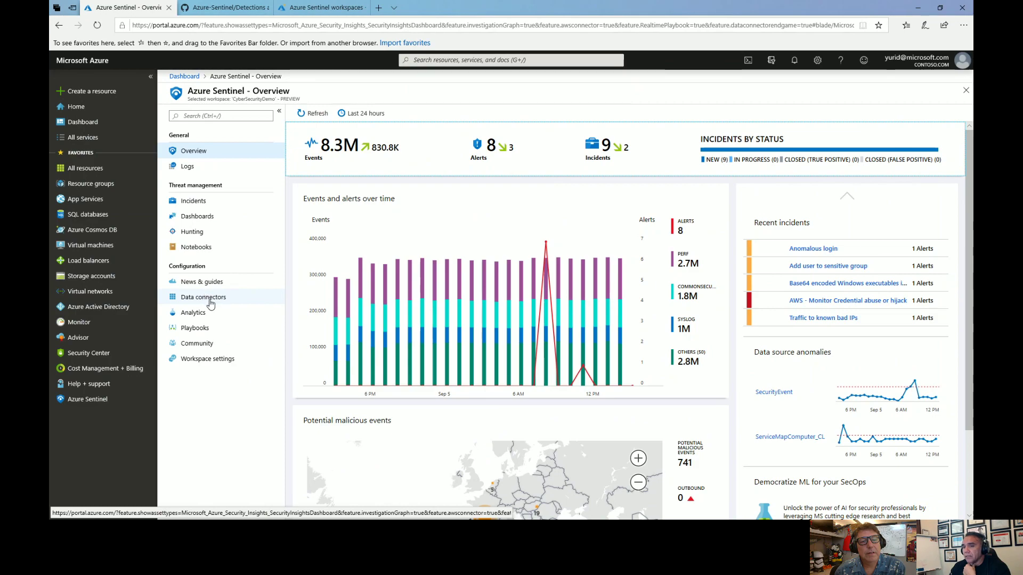
# Open the Incidents page and view the severity, status and owner choices of the "Add user to sensitive group" incident without changing them.
pyautogui.click(204, 203)
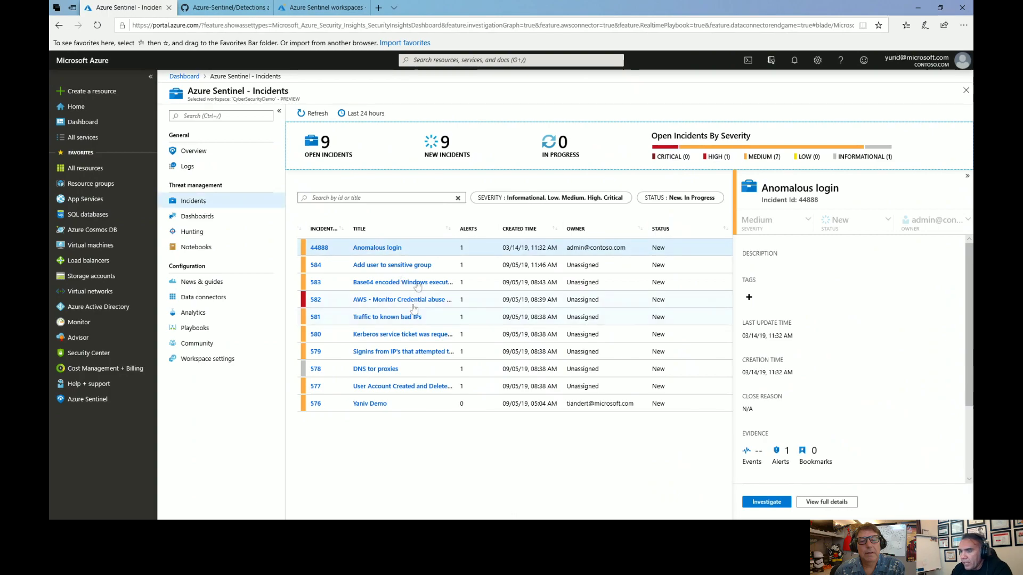
pyautogui.click(442, 267)
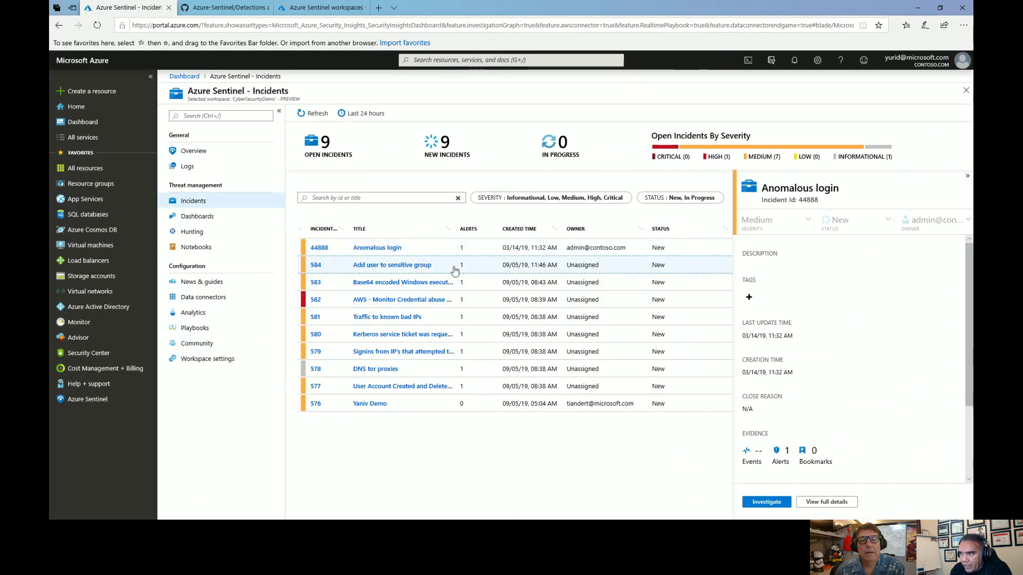
pyautogui.click(808, 220)
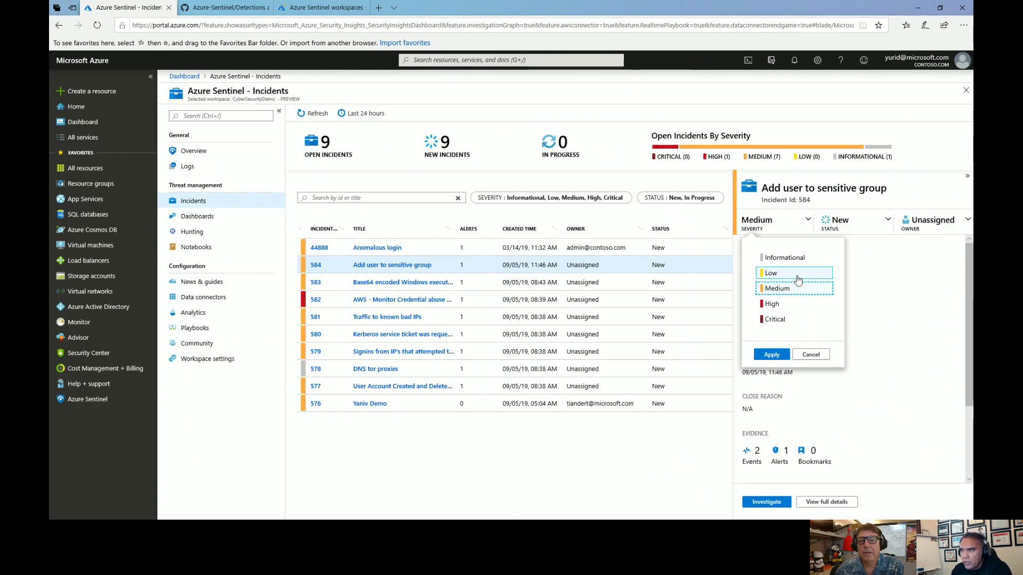
pyautogui.click(886, 220)
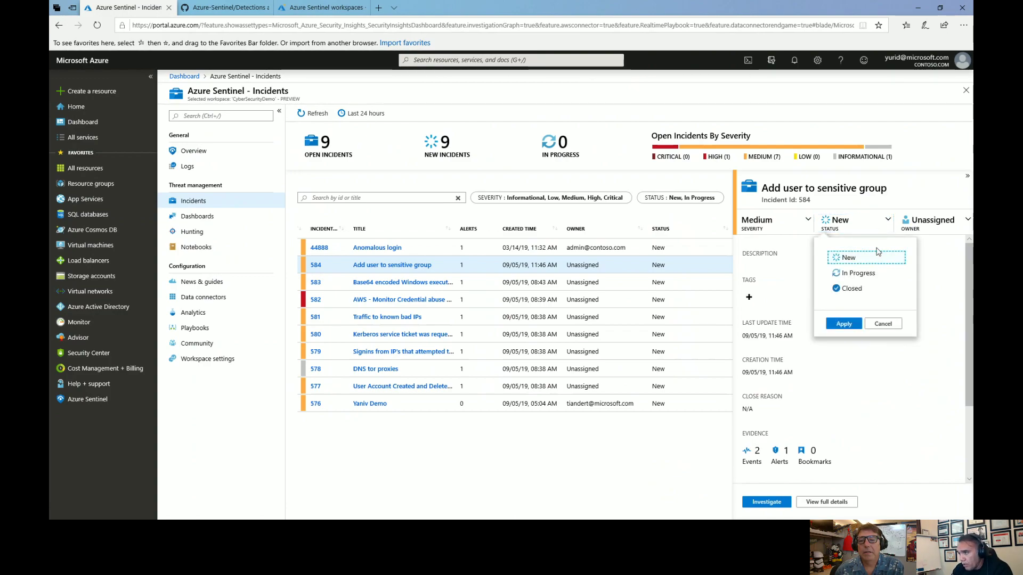
pyautogui.click(966, 220)
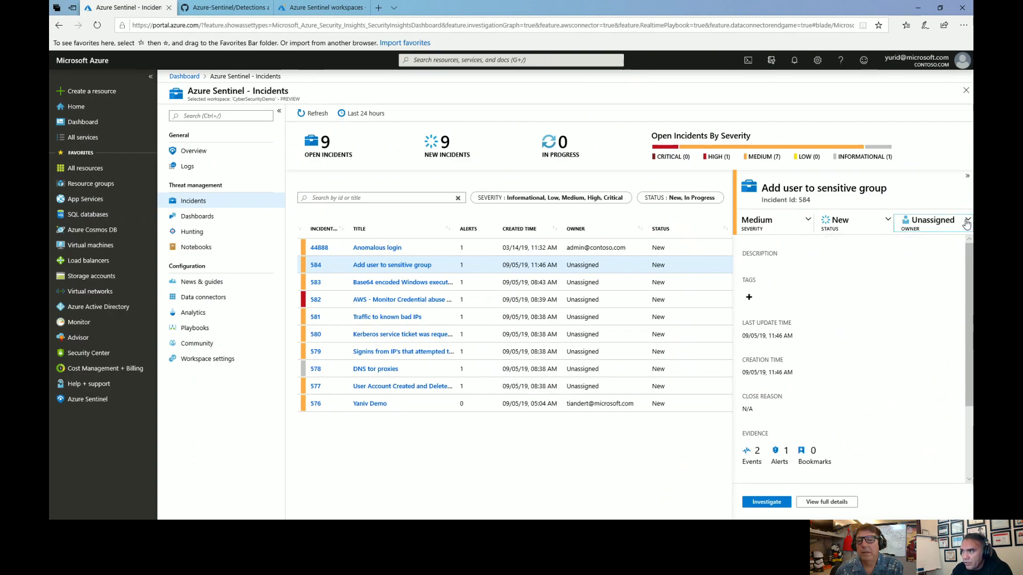
pyautogui.click(966, 223)
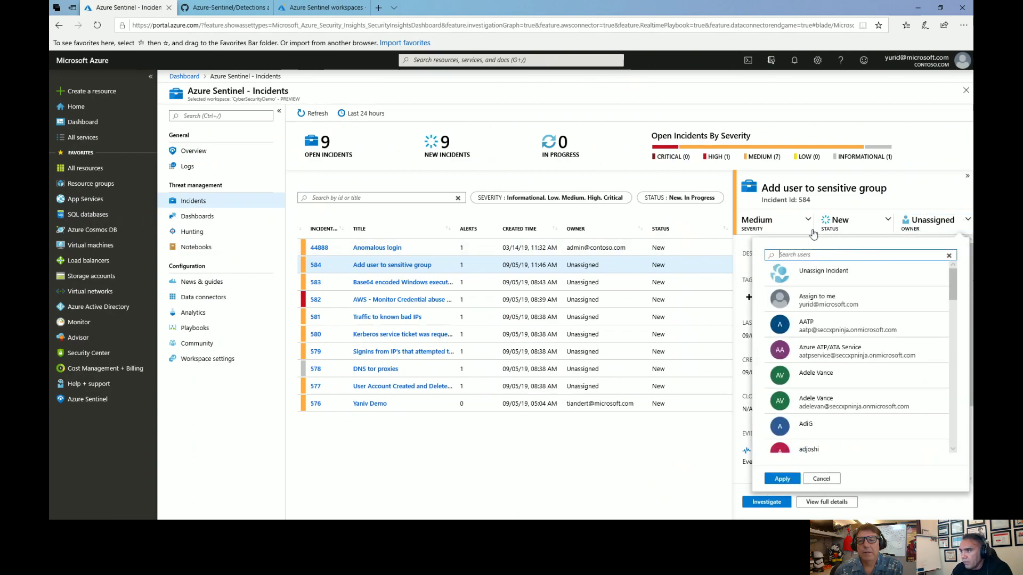
pyautogui.click(914, 201)
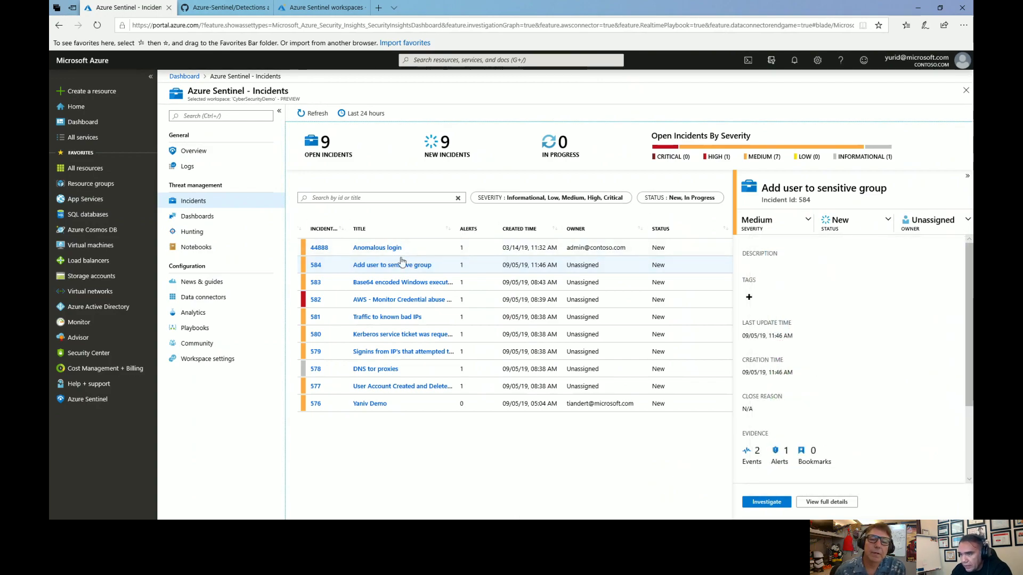
# Start investigating the "Anomalous login" incident and expand the related alerts of its user entity in the investigation graph.
pyautogui.click(422, 249)
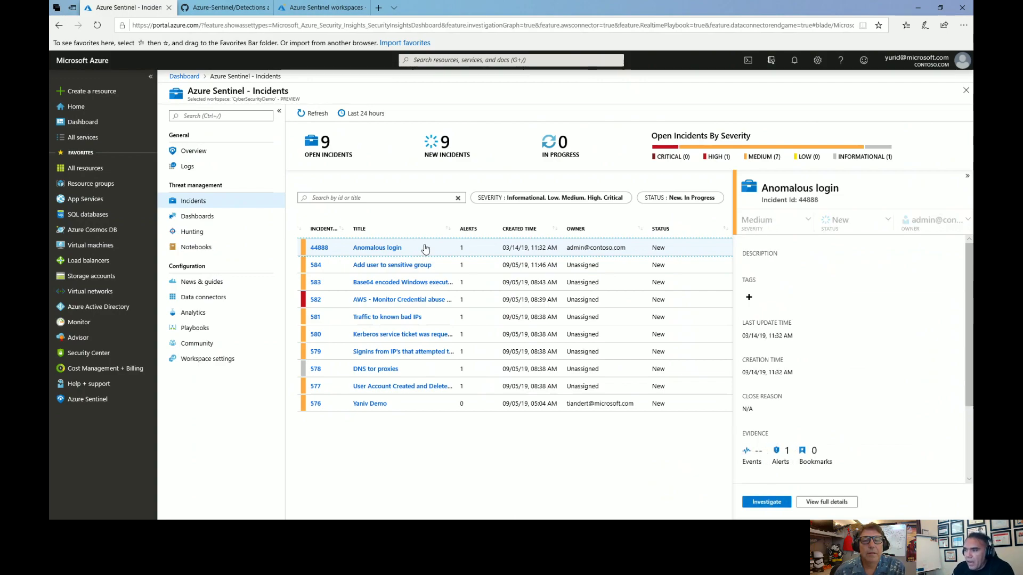
pyautogui.click(767, 504)
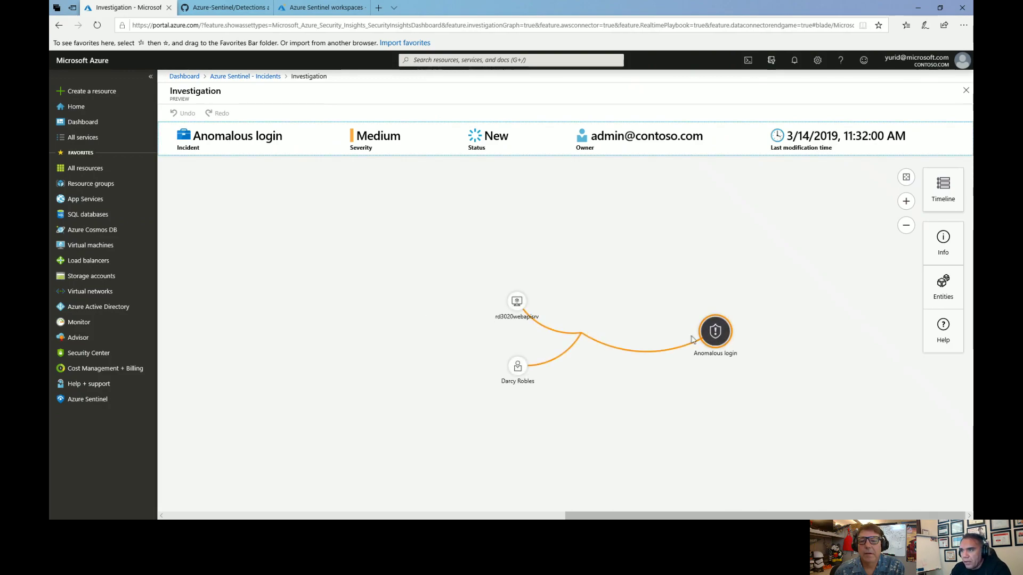
pyautogui.click(711, 339)
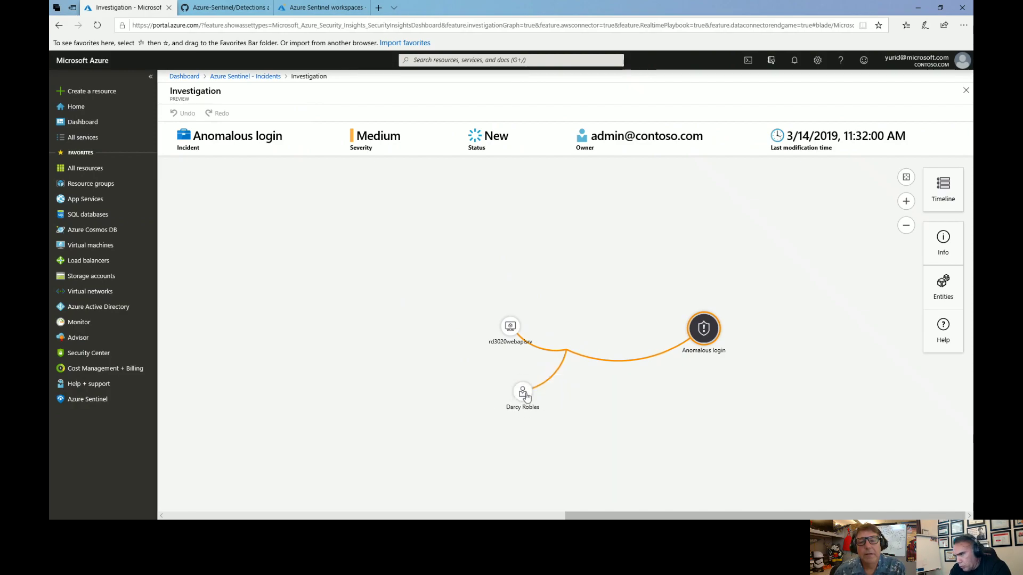
pyautogui.moveTo(525, 396)
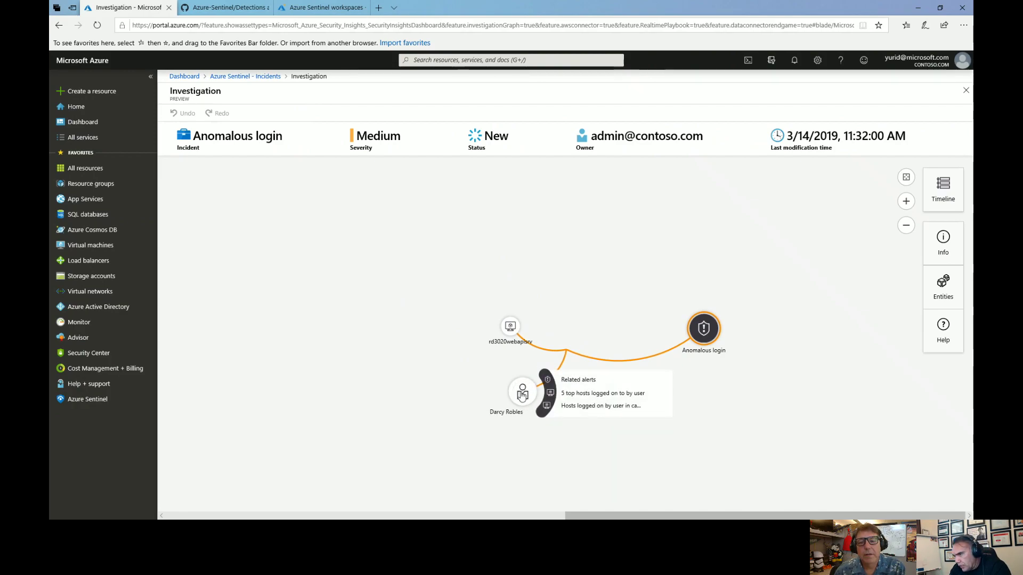
pyautogui.click(566, 381)
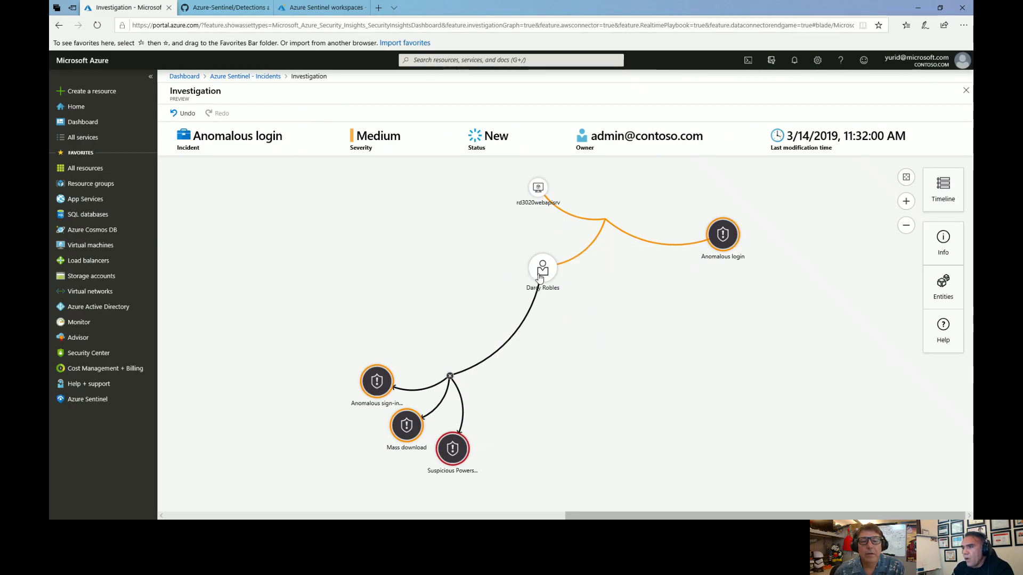
# Examine the details of the user's Suspicious Powershell, Mass download and Anomalous sign-in alerts, highlighting the product name of the latter two.
pyautogui.moveTo(543, 279)
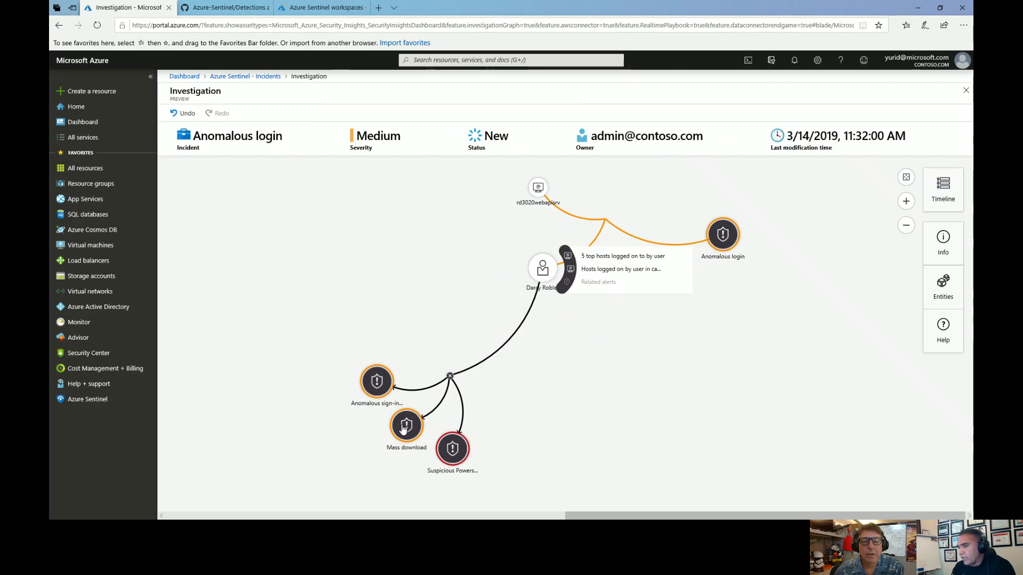
pyautogui.moveTo(460, 453)
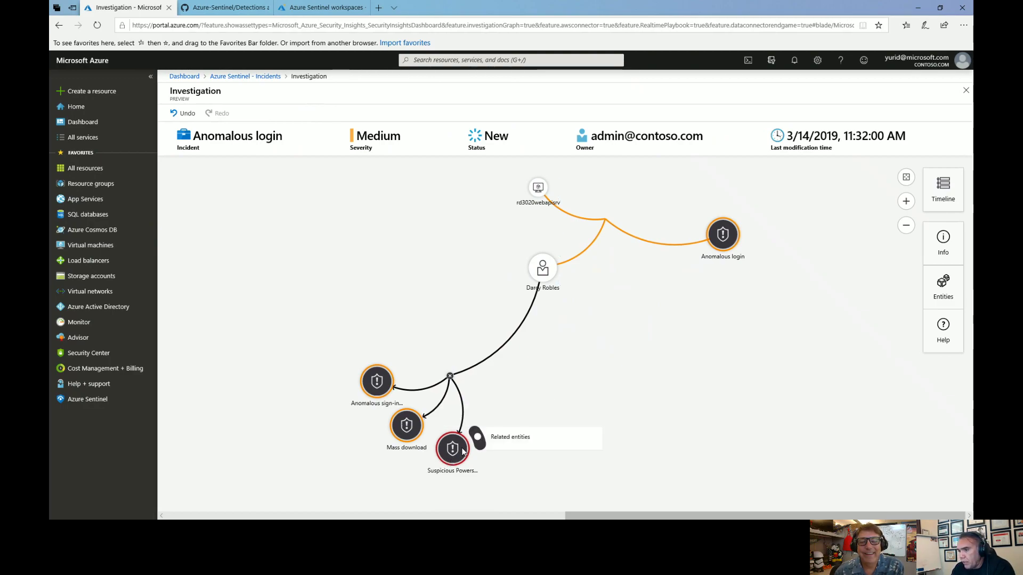
pyautogui.click(453, 449)
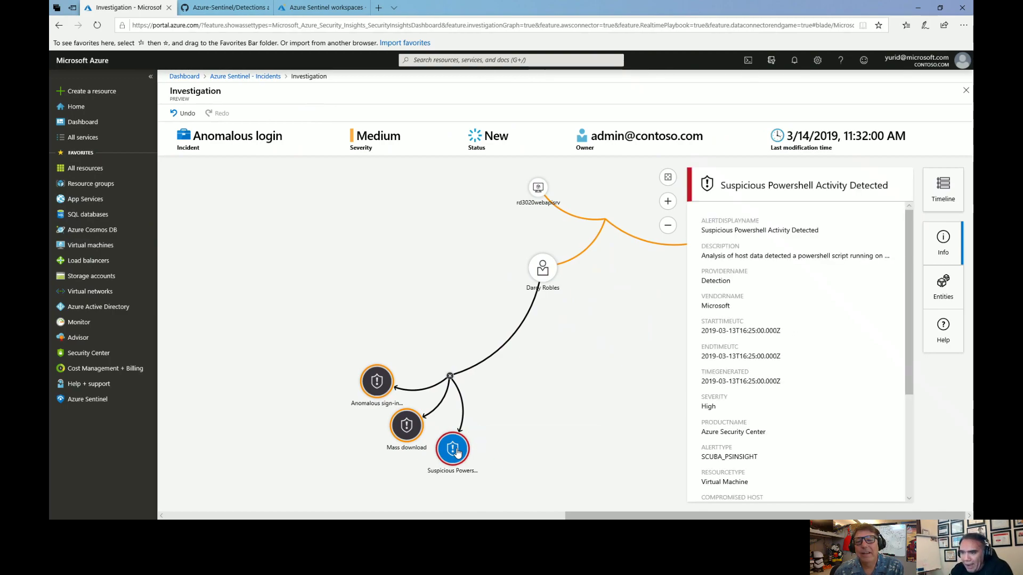
pyautogui.moveTo(408, 440)
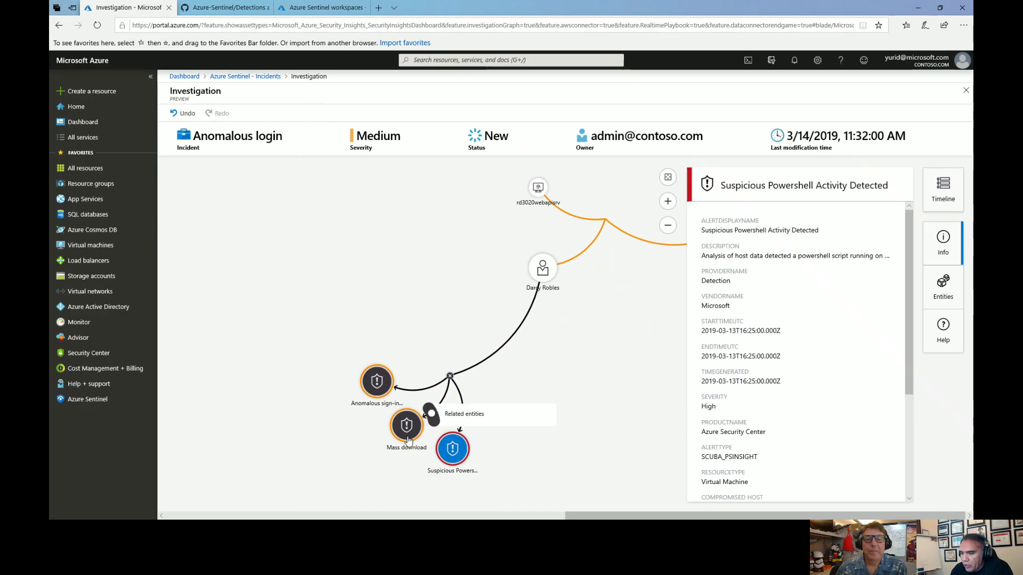
pyautogui.click(410, 433)
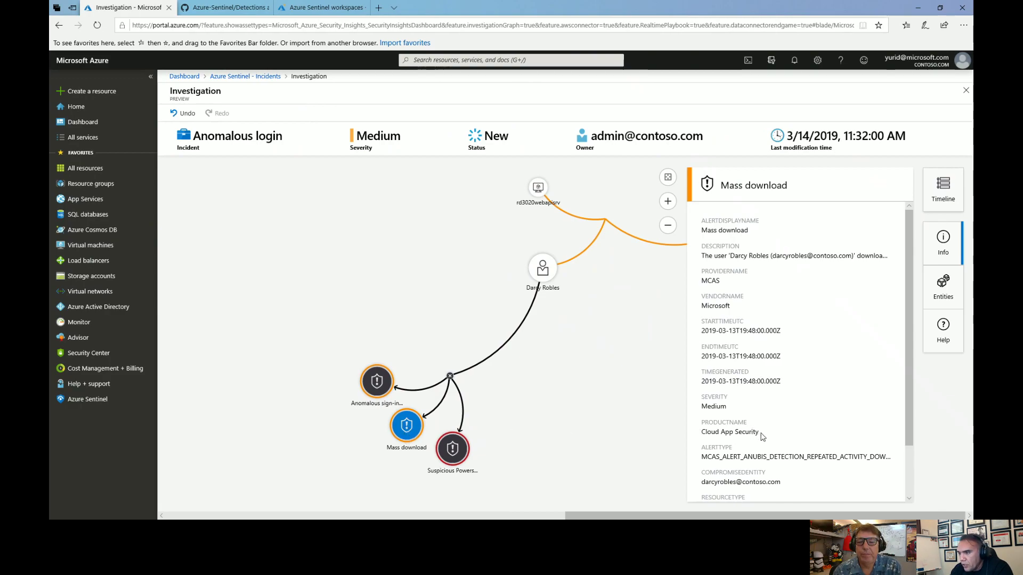
pyautogui.moveTo(761, 435); pyautogui.dragTo(701, 434)
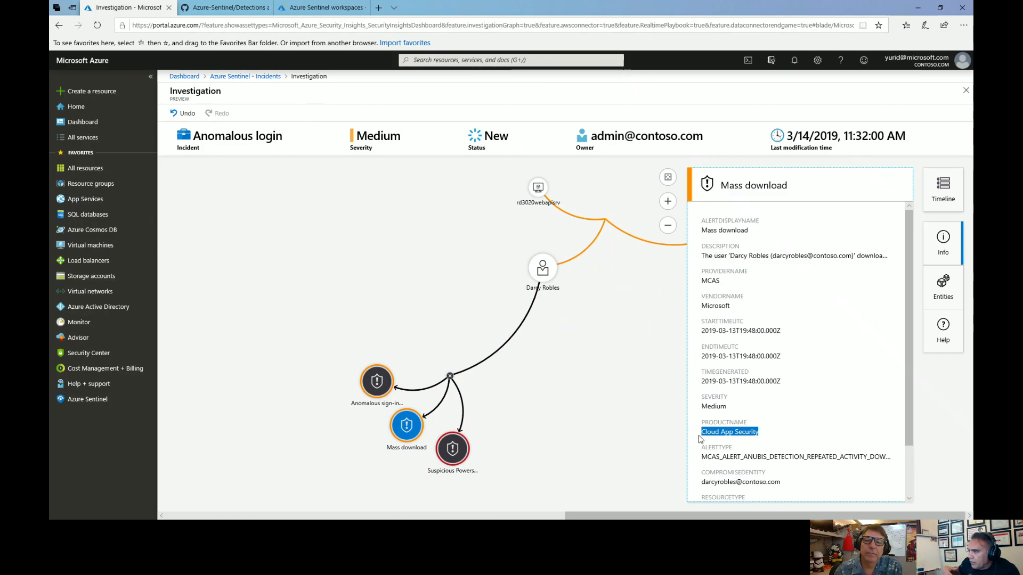
pyautogui.click(379, 393)
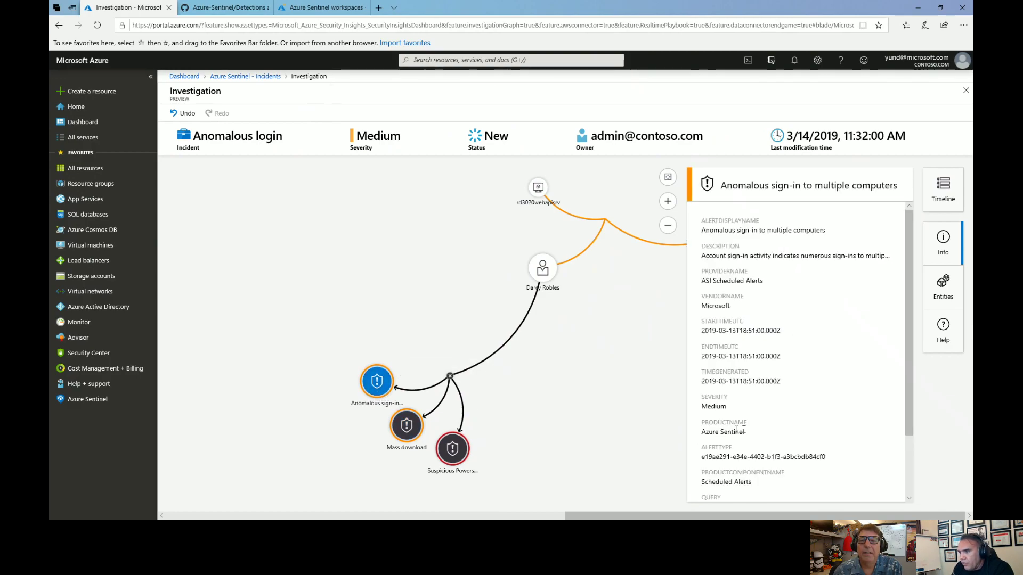
pyautogui.moveTo(744, 433); pyautogui.dragTo(702, 441)
pyautogui.moveTo(633, 331); pyautogui.dragTo(507, 347)
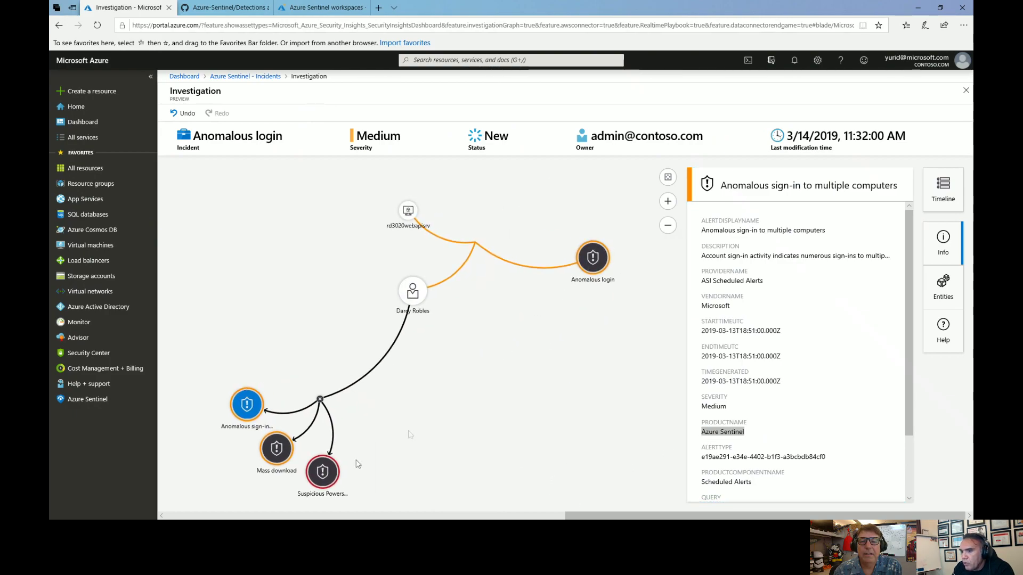
# Expand the related alerts of host rd3020webapisrv in the graph and view the details of the Suspicious Powershell alert linked to it.
pyautogui.moveTo(334, 472)
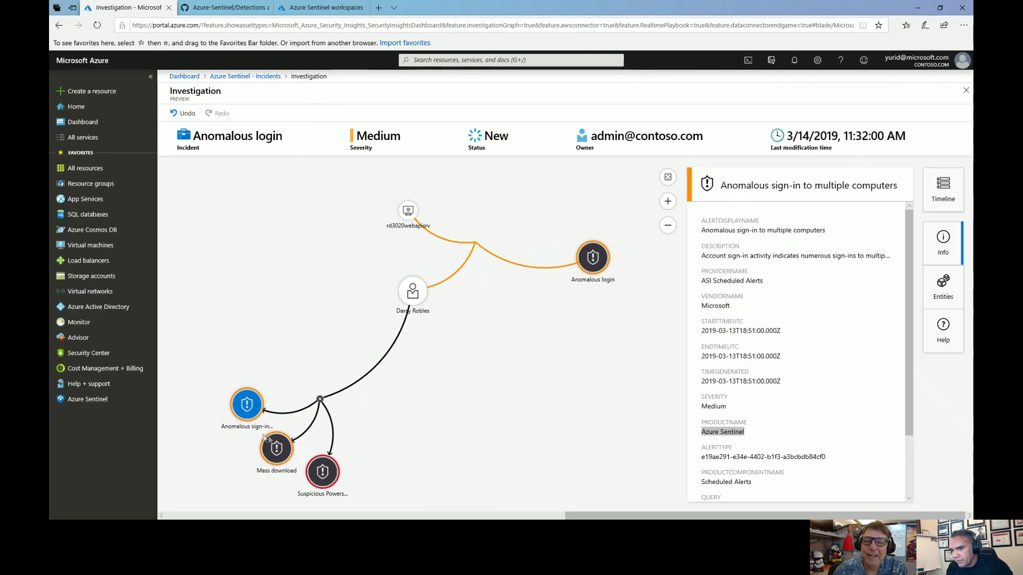
pyautogui.click(283, 454)
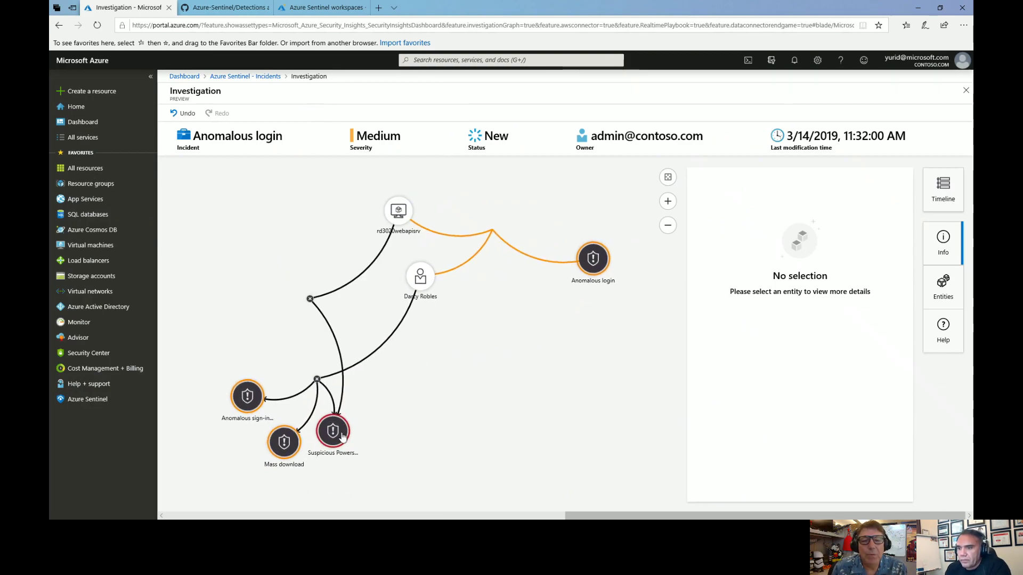
pyautogui.moveTo(343, 436)
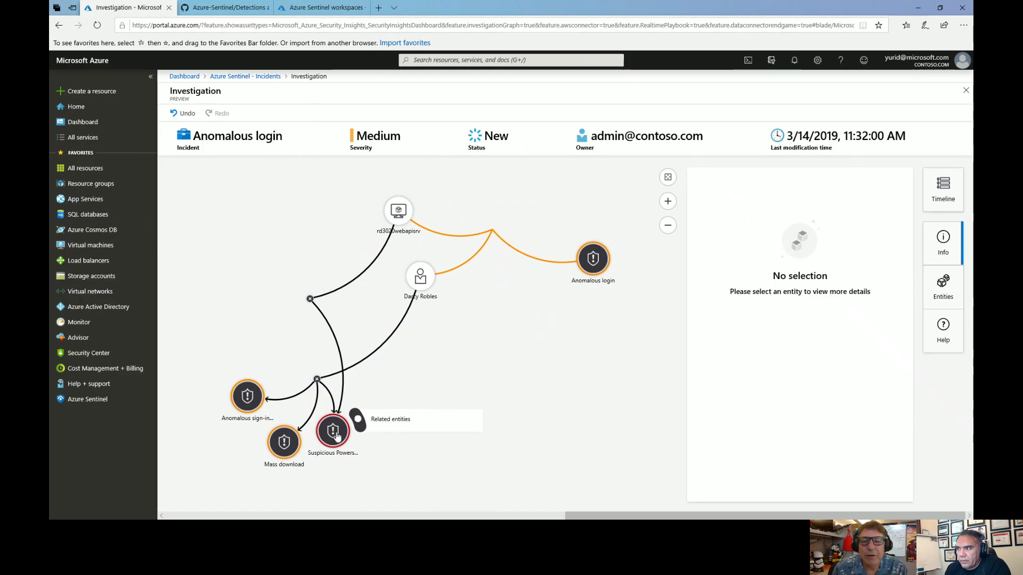
pyautogui.click(335, 435)
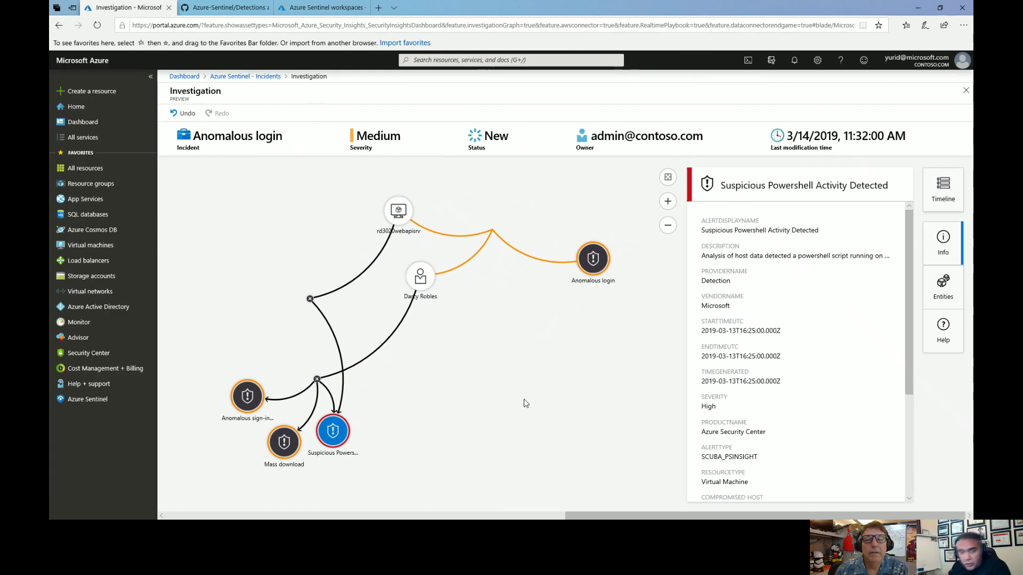
# Leave the incident investigation graph and view the Azure Sentinel overview of events, alerts and recent incidents.
pyautogui.click(257, 77)
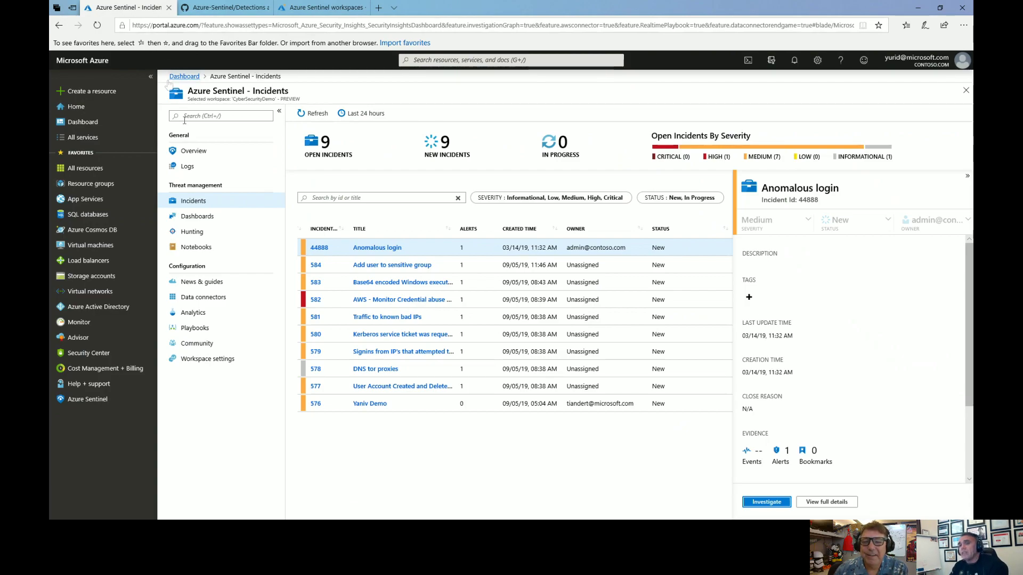
pyautogui.click(232, 160)
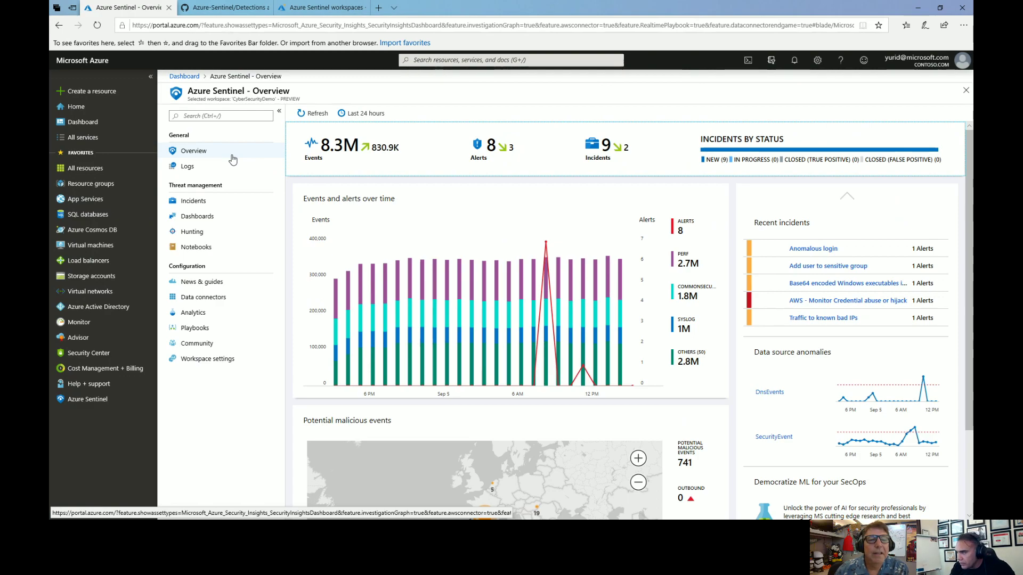
# Open the Hunting page and run the "Azure storage key enumeration" hunting query.
pyautogui.click(203, 235)
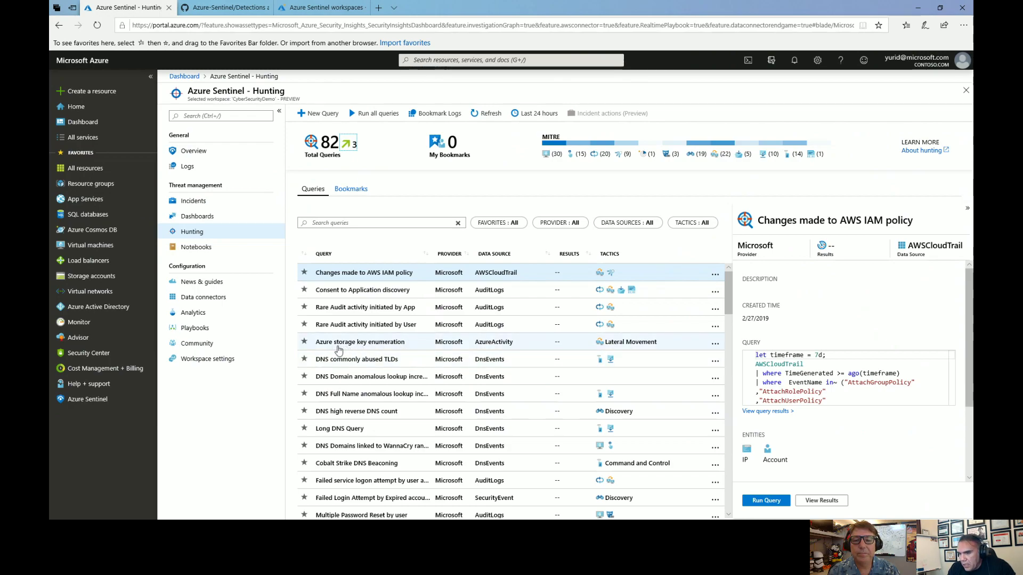
pyautogui.click(766, 501)
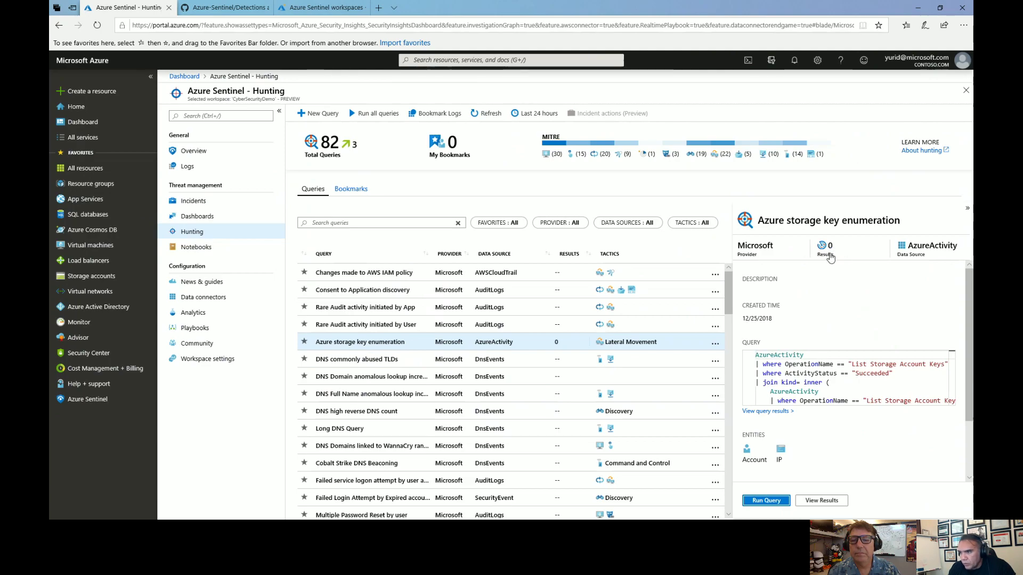
# Select the "DNS high reverse DNS count" hunting query with the Discovery tactic and run it.
pyautogui.click(652, 415)
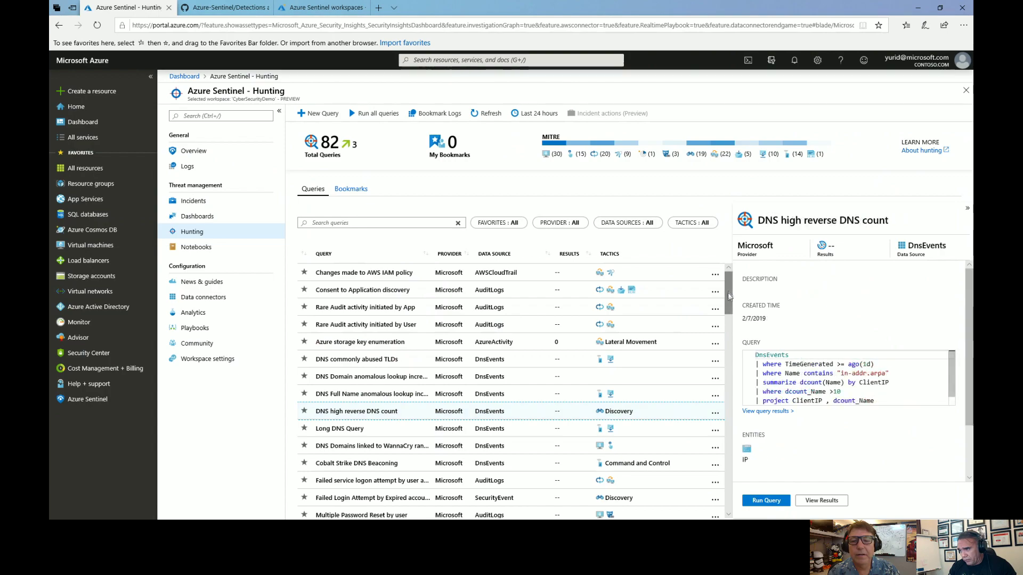
pyautogui.scroll(-1, 729, 299)
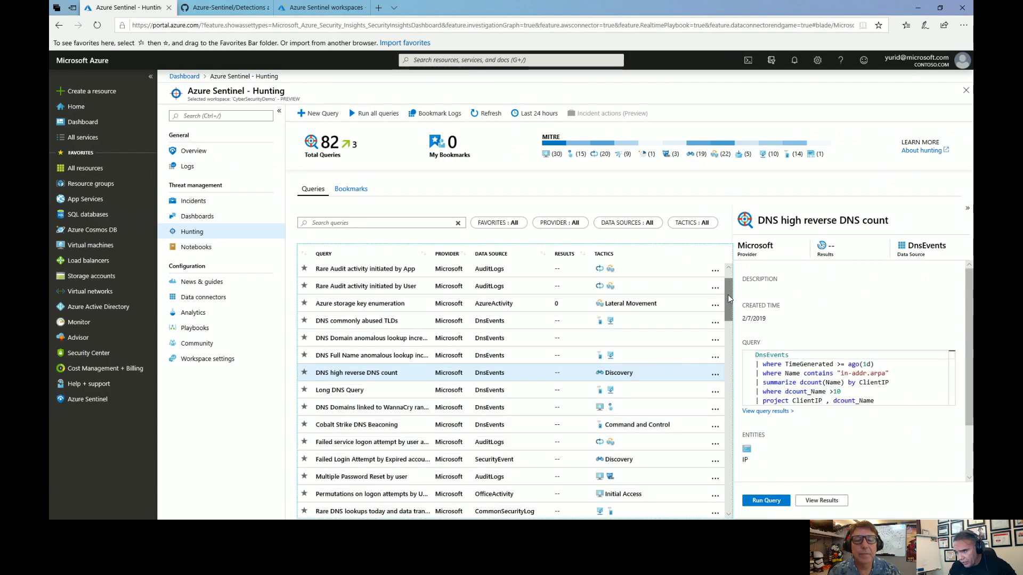
pyautogui.scroll(1, 729, 287)
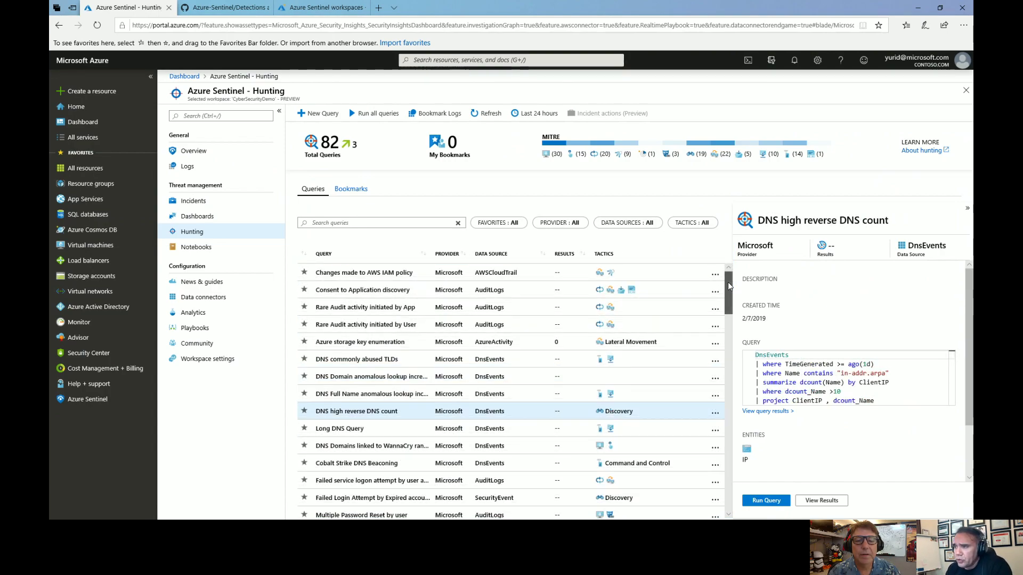
pyautogui.click(729, 286)
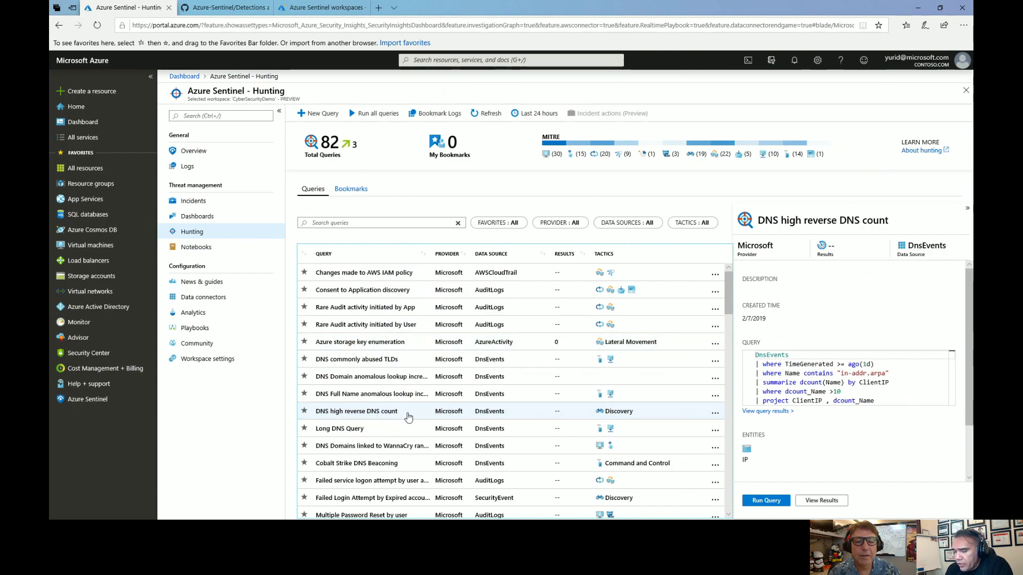
pyautogui.click(614, 419)
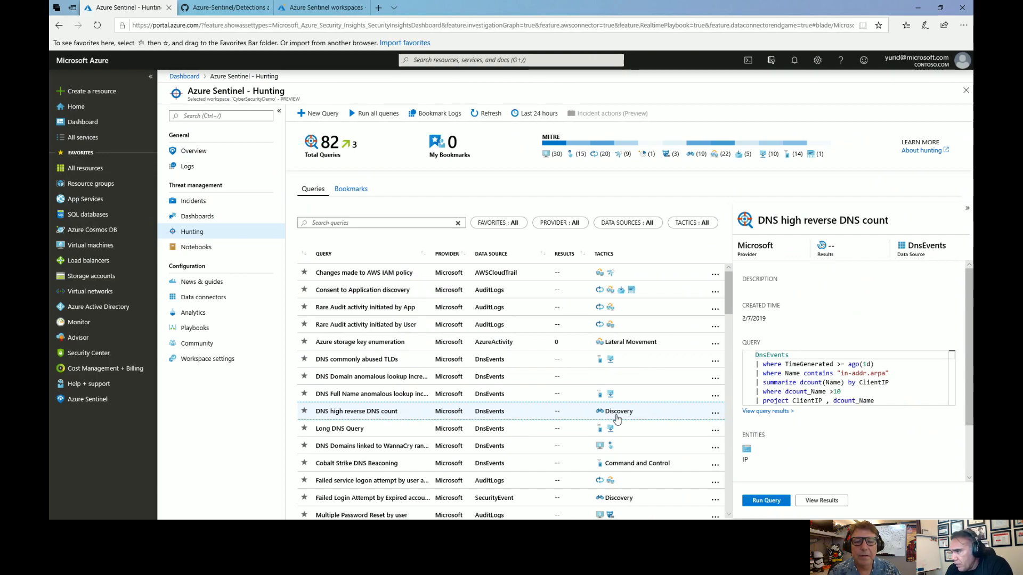
pyautogui.click(764, 500)
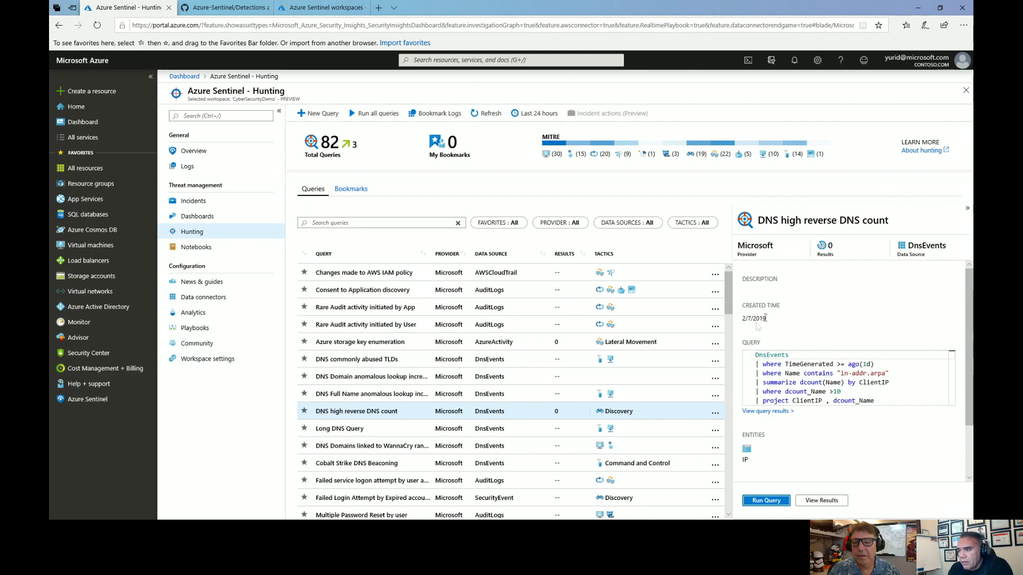
# Look through the list of hunting queries and go back to the Azure Sentinel overview.
pyautogui.scroll(-1, 731, 296)
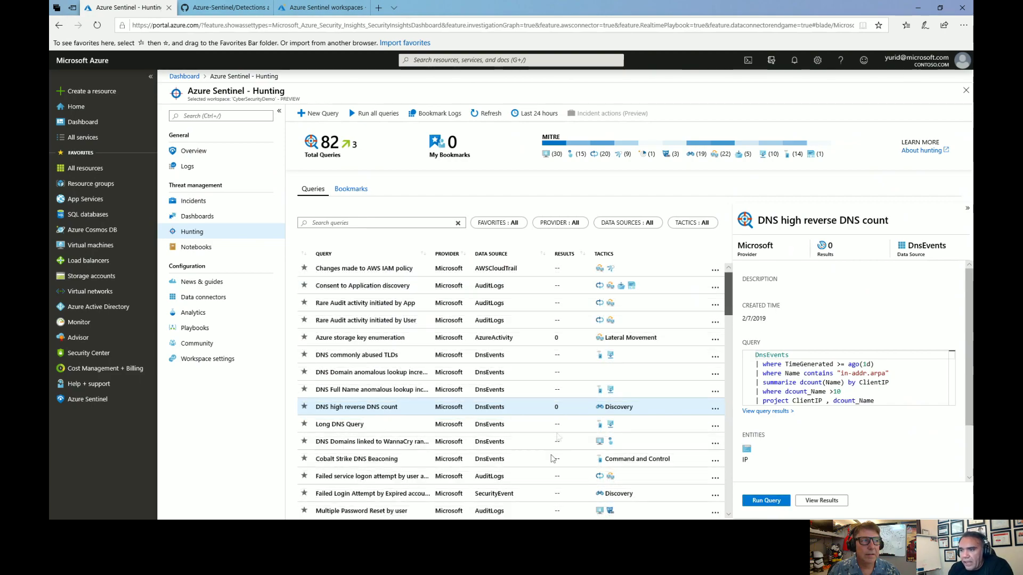
pyautogui.scroll(-3, 729, 284)
pyautogui.scroll(4, 729, 283)
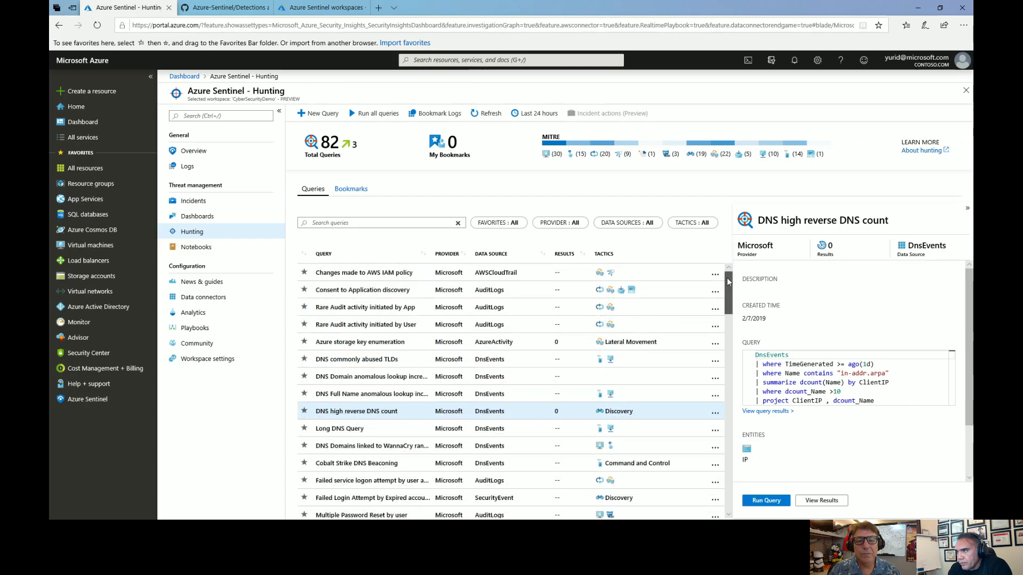
pyautogui.click(211, 159)
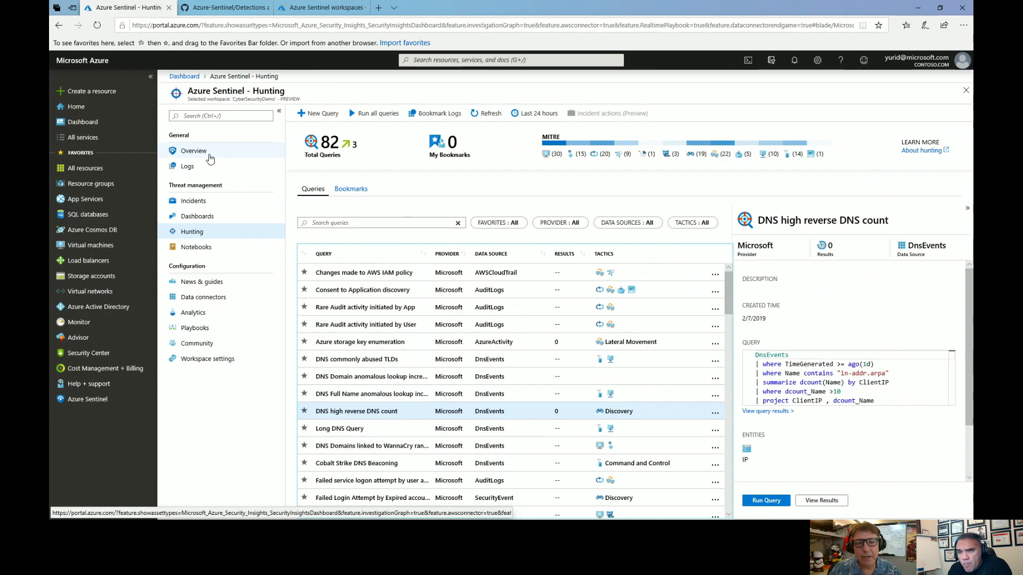